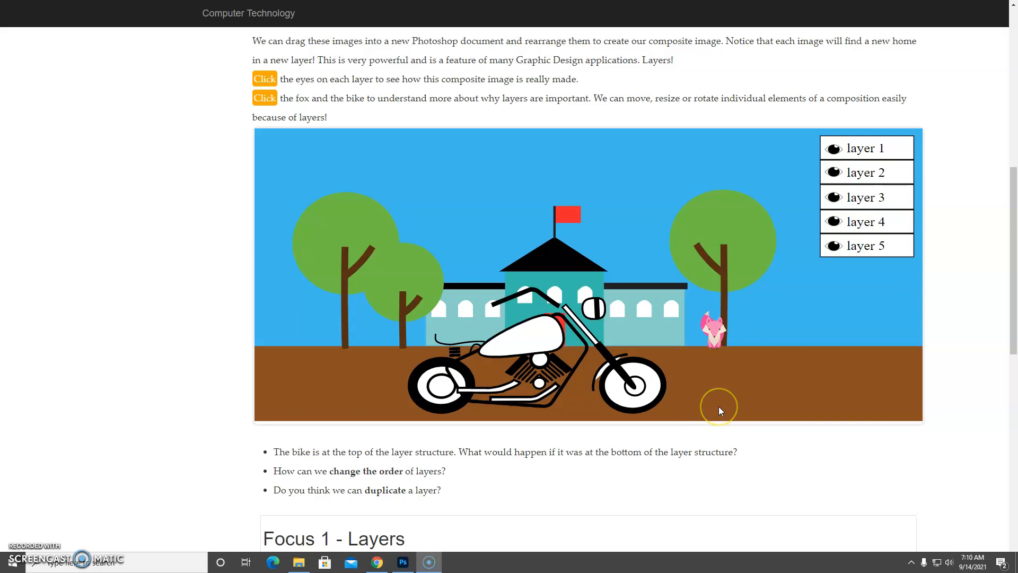
# Hide layers 1 through 5 one after another in the composite image demo to examine what each contains
pyautogui.click(834, 149)
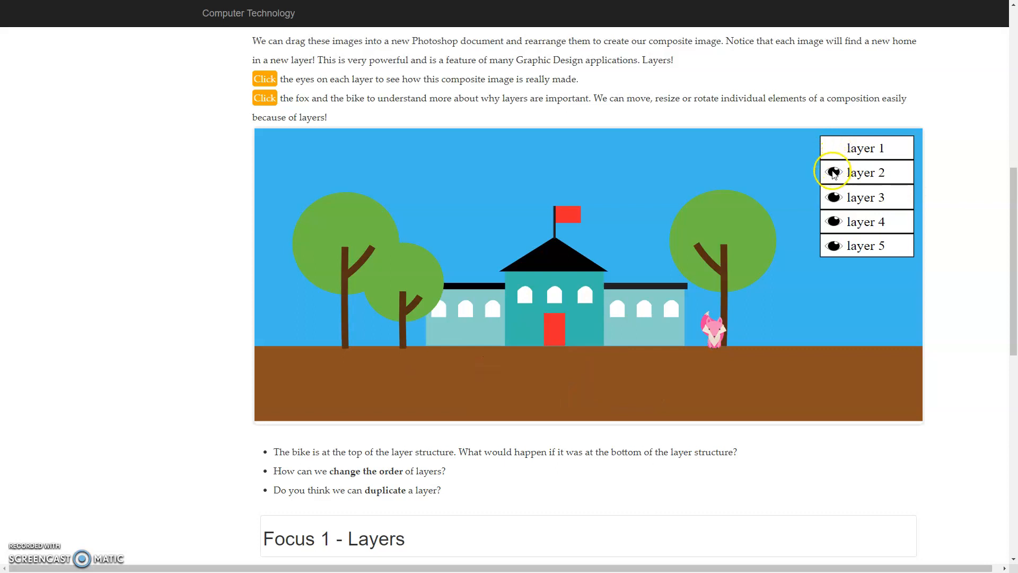
pyautogui.click(835, 172)
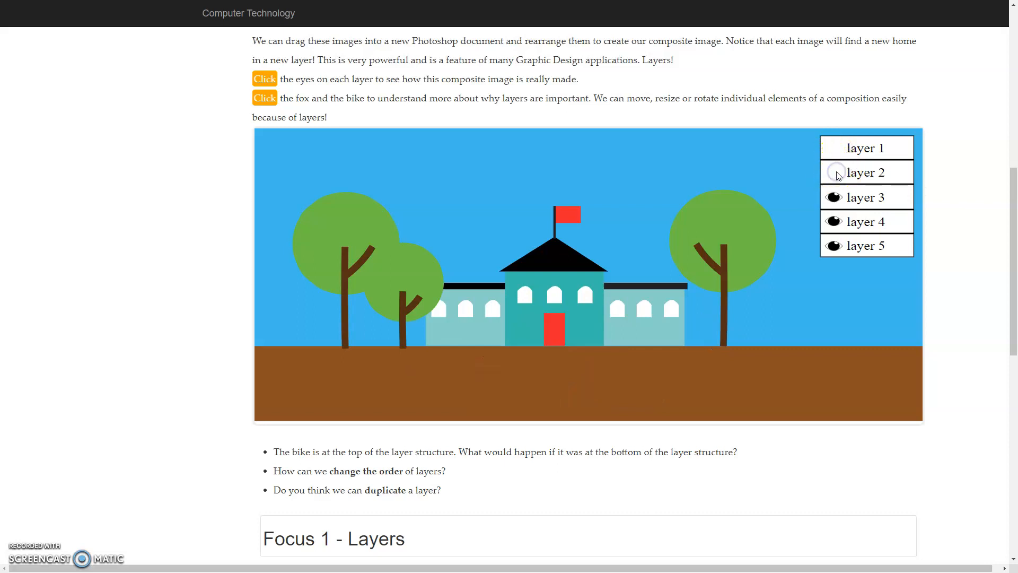
pyautogui.click(833, 197)
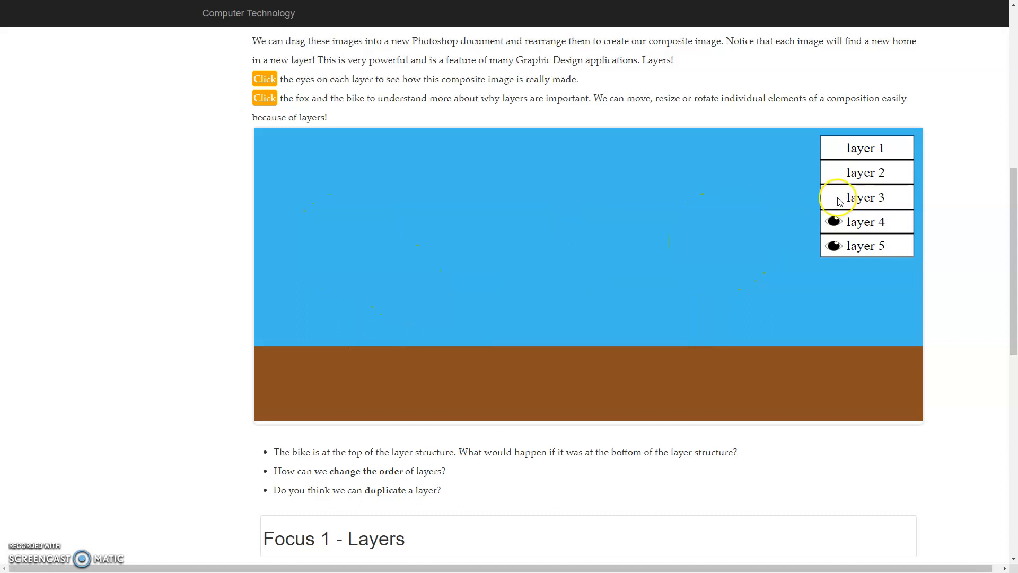
pyautogui.click(835, 223)
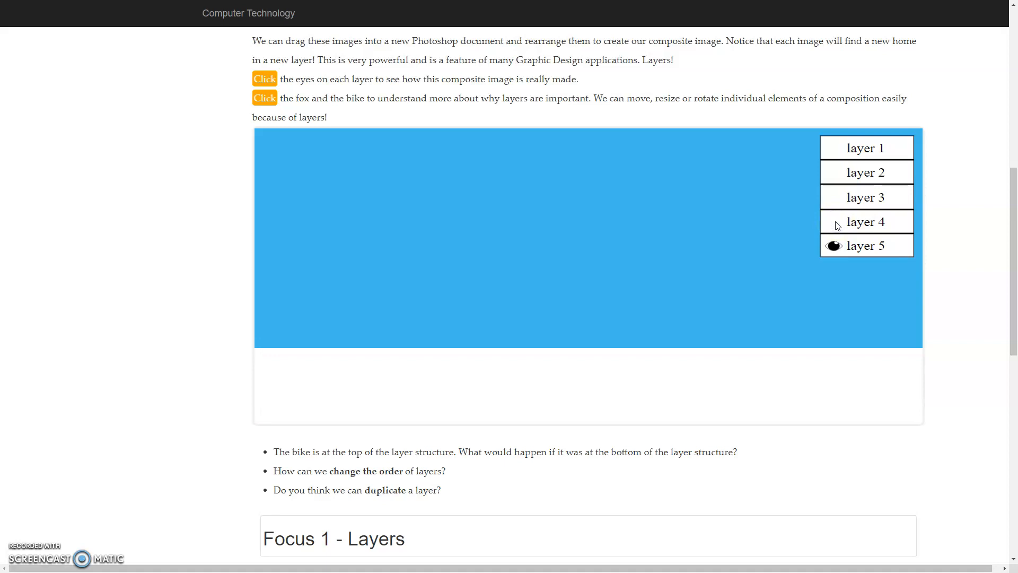
pyautogui.click(834, 246)
pyautogui.click(834, 248)
# Show layers 2, 4, 1, 3 and 5 again in the composite image demo
pyautogui.click(835, 174)
pyautogui.click(834, 222)
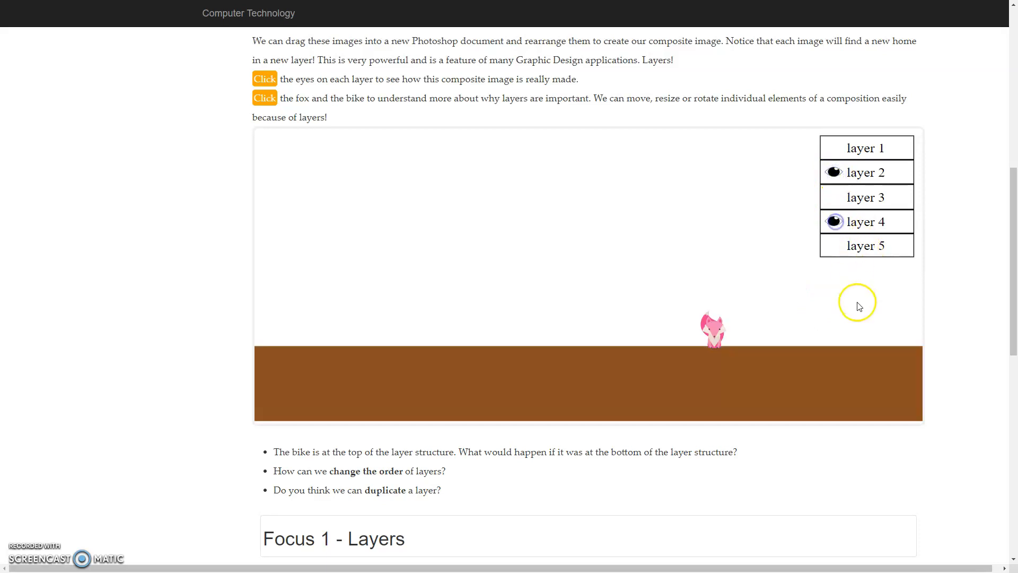
pyautogui.click(833, 149)
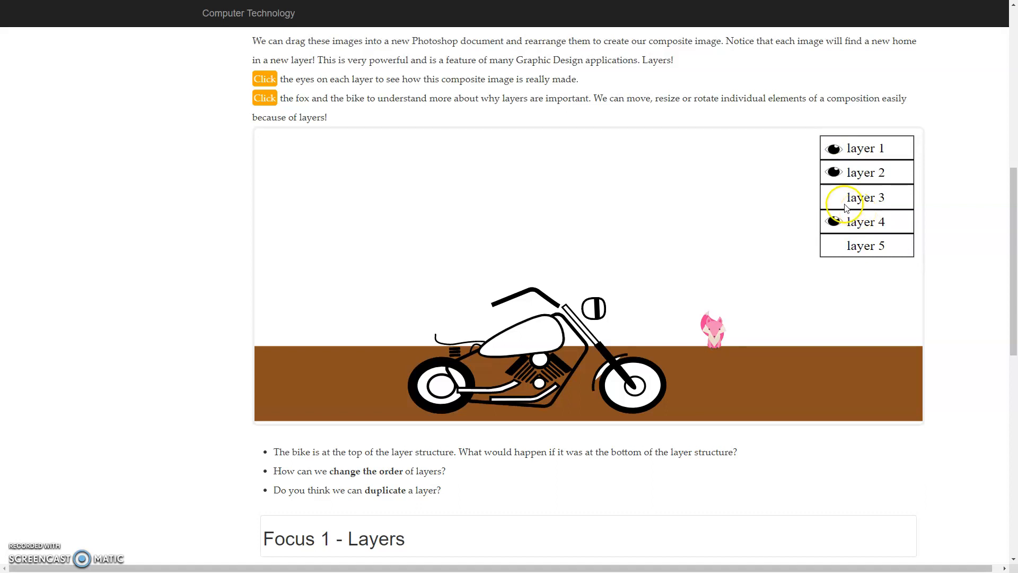
pyautogui.click(834, 197)
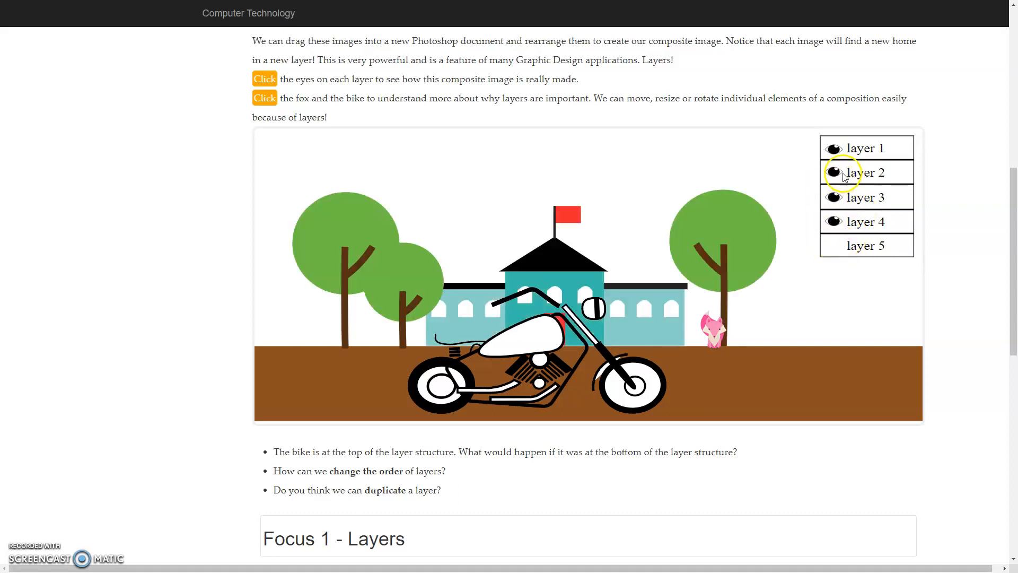
pyautogui.click(835, 247)
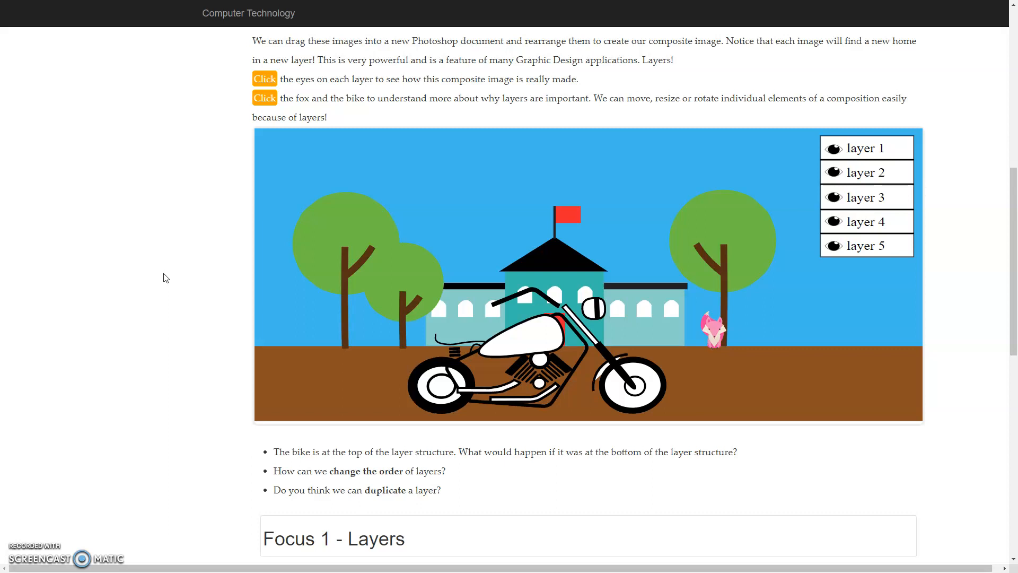
# Switch to File Explorer and copy the school, tree, bike and fox images from the Downloads folder
pyautogui.scroll(-5, 166, 277)
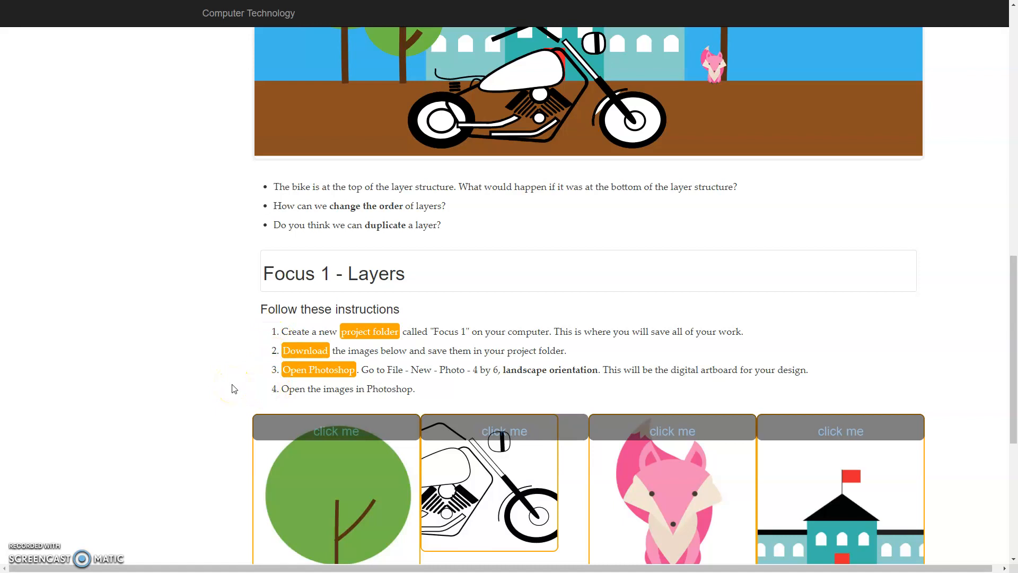
pyautogui.scroll(4, 234, 388)
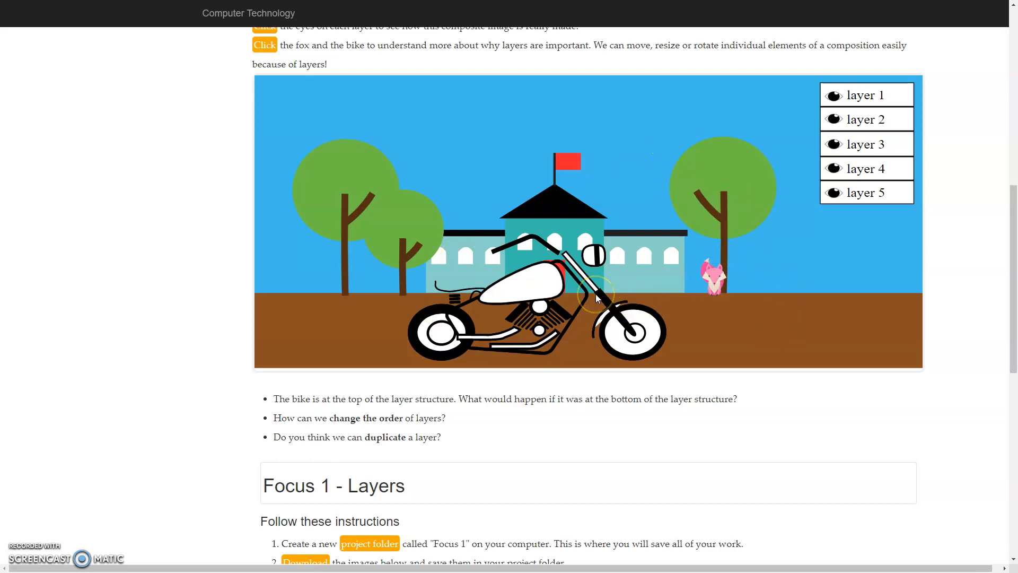
pyautogui.scroll(-4, 596, 293)
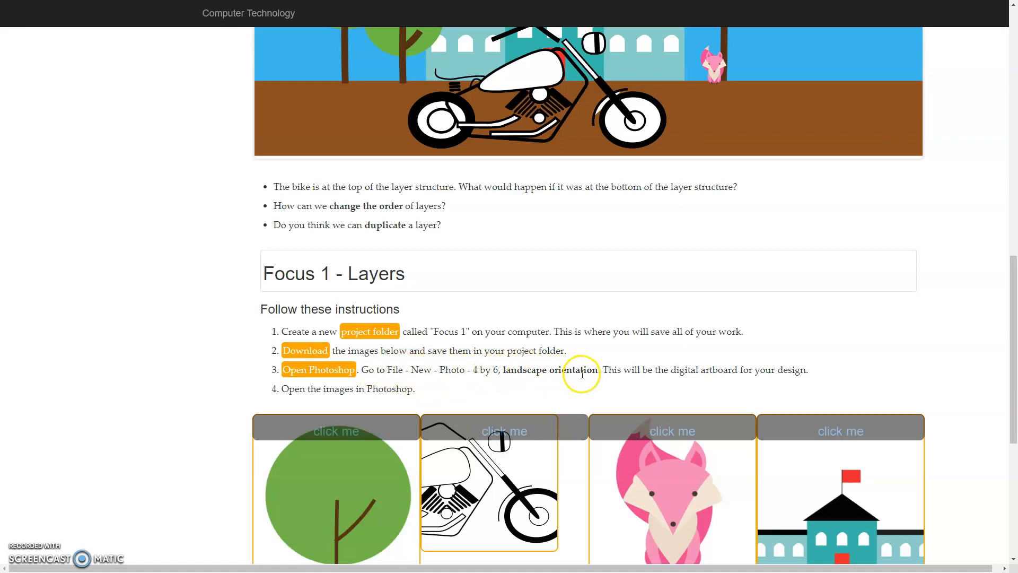
pyautogui.hotkey('alt', 'Tab')
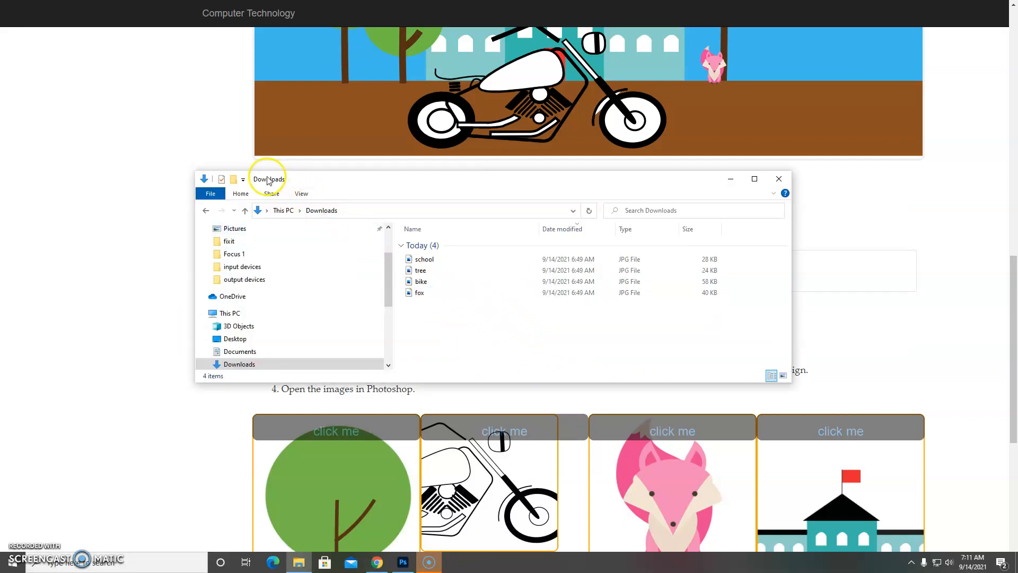
pyautogui.moveTo(461, 328); pyautogui.dragTo(427, 258)
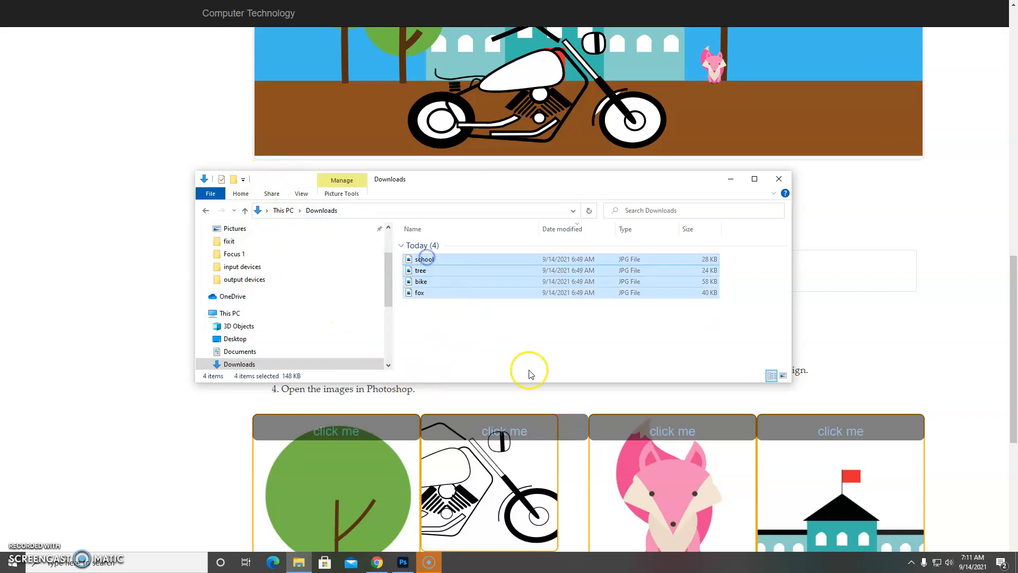
pyautogui.rightClick(466, 291)
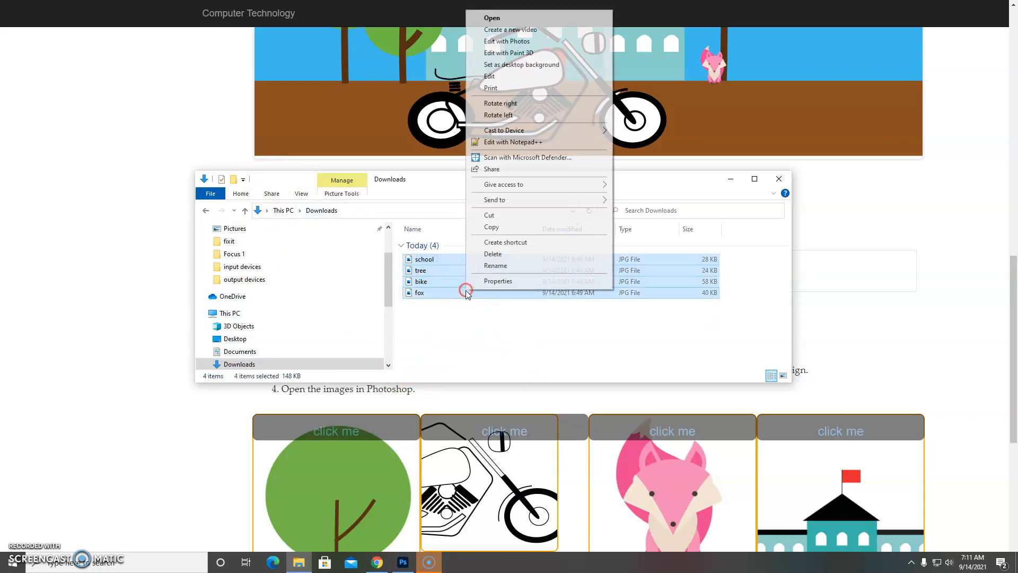
pyautogui.click(496, 227)
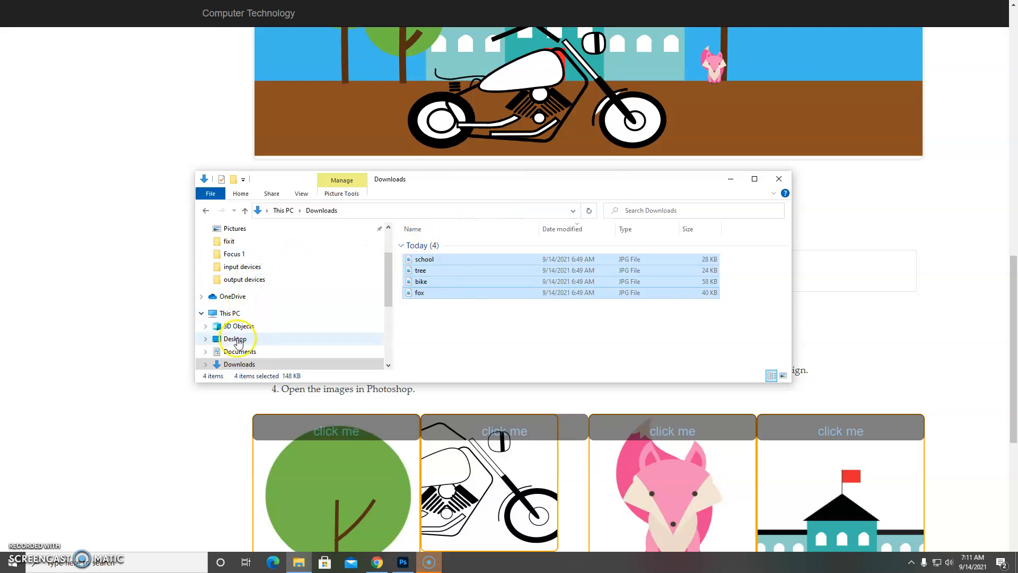
# Paste the copied images into the Focus 1 project folder within Documents > Photoshop
pyautogui.click(240, 351)
pyautogui.click(685, 263)
pyautogui.doubleClick(686, 263)
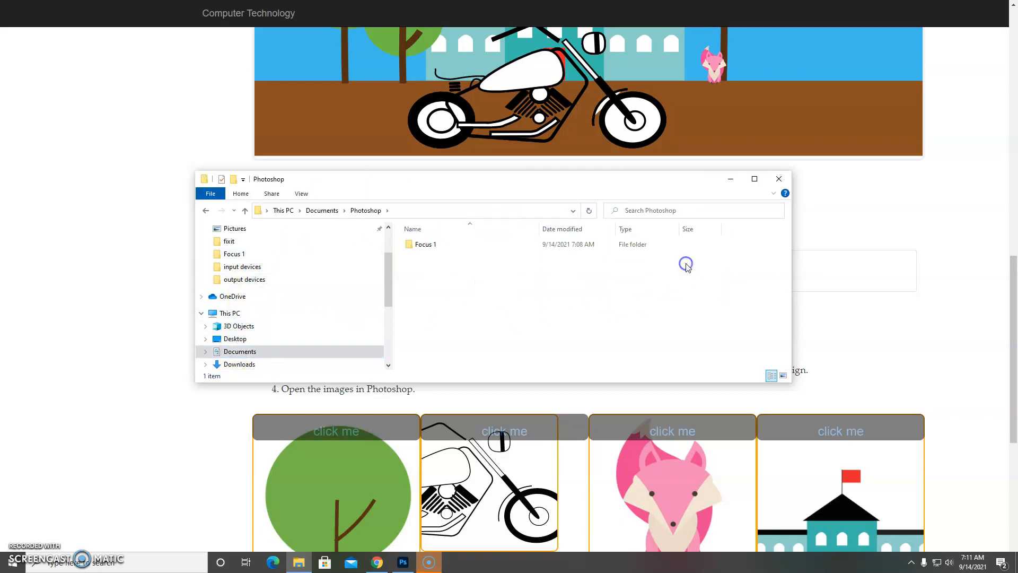
pyautogui.doubleClick(433, 246)
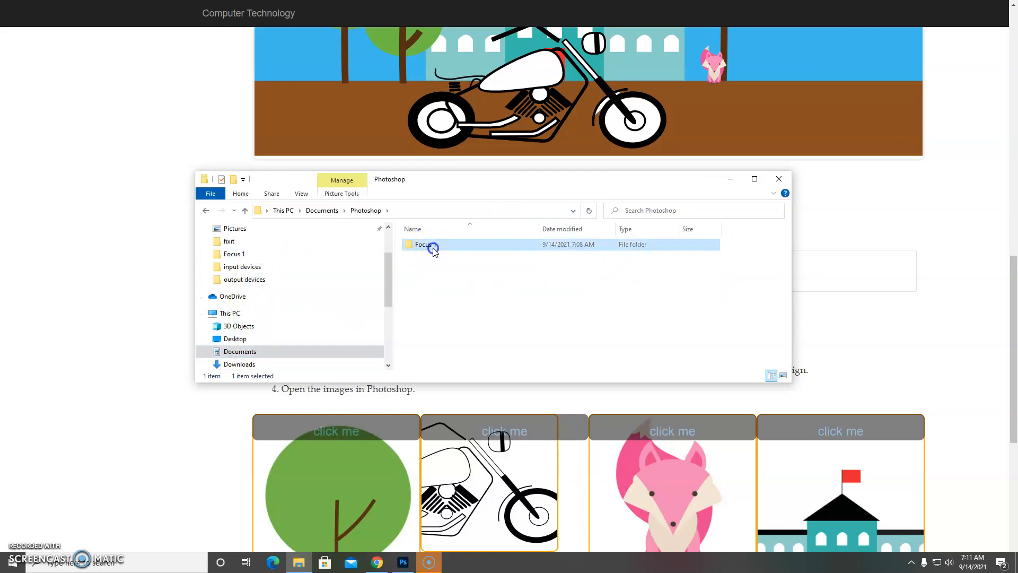
pyautogui.rightClick(440, 254)
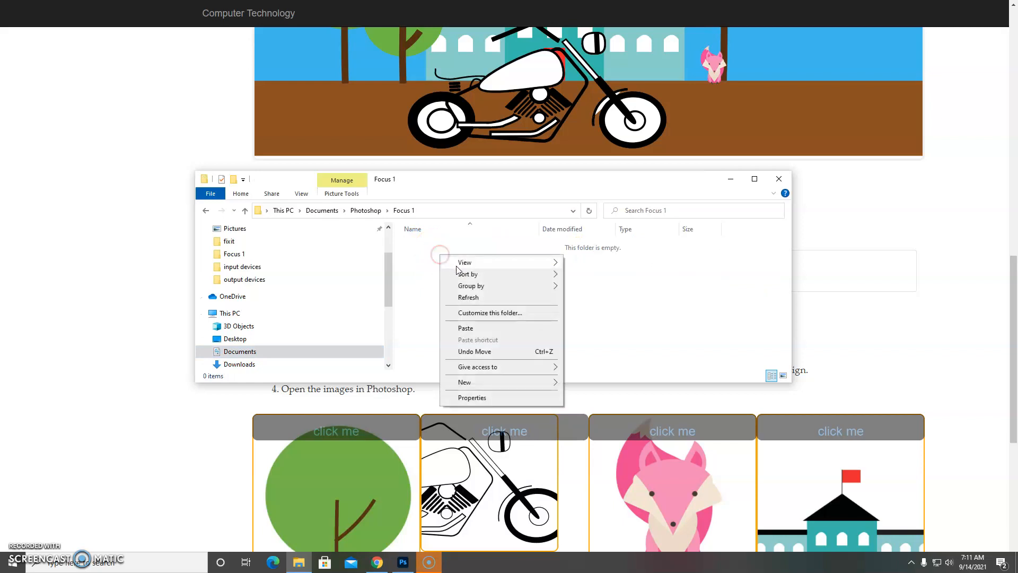
pyautogui.click(471, 327)
pyautogui.click(471, 330)
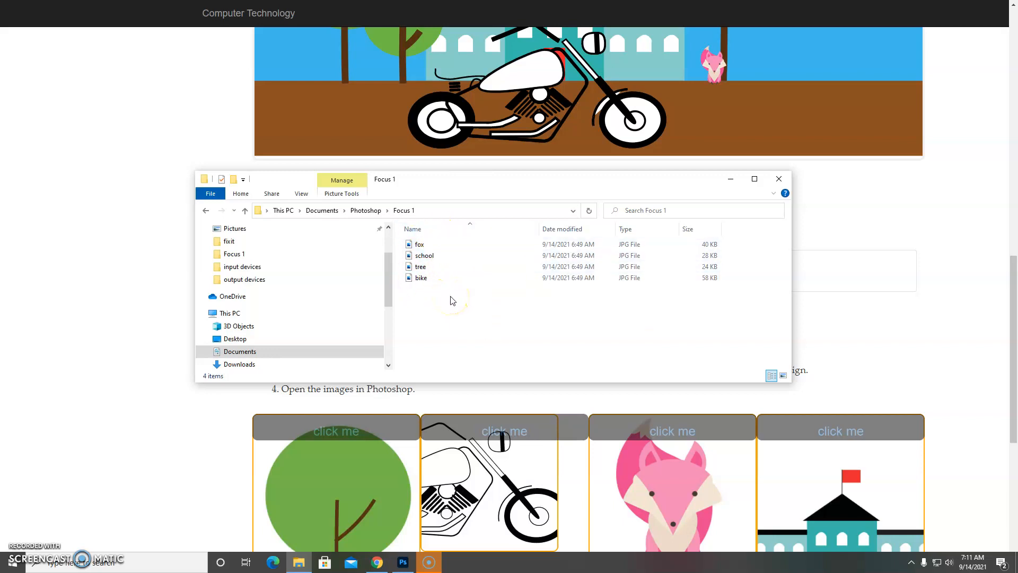
# Switch to Photoshop and look through all blank Print presets for a new document
pyautogui.hotkey('alt', 'Tab')
pyautogui.press('Tab')
pyautogui.press('Tab')
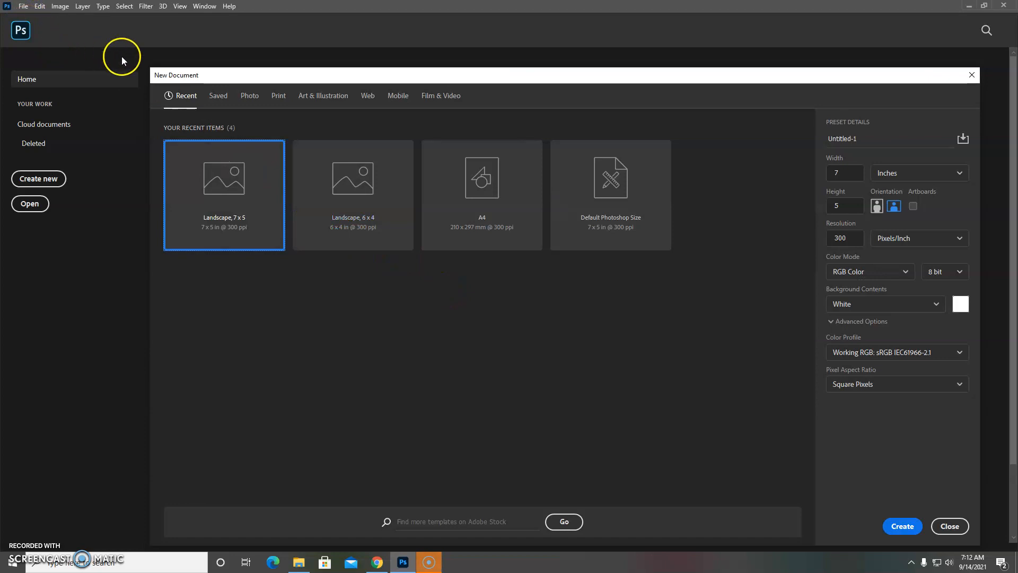
pyautogui.click(278, 96)
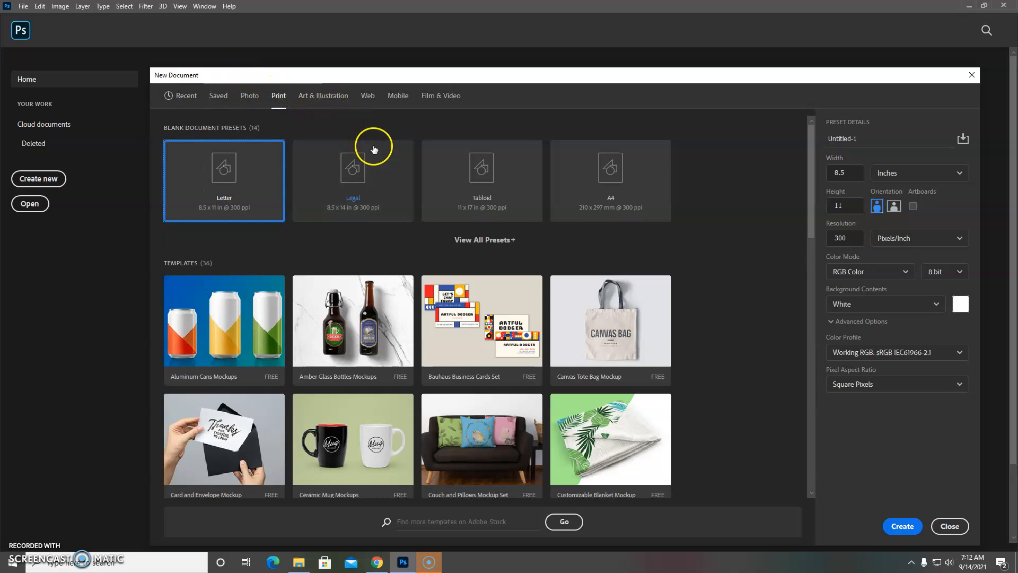
pyautogui.scroll(-3, 461, 250)
pyautogui.scroll(-4, 462, 252)
pyautogui.scroll(7, 464, 253)
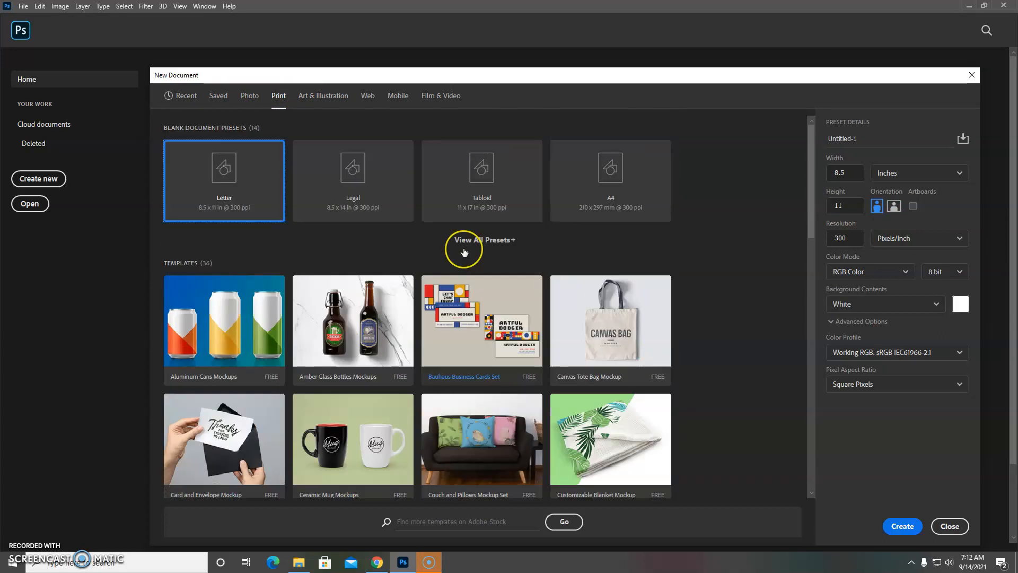
pyautogui.click(485, 241)
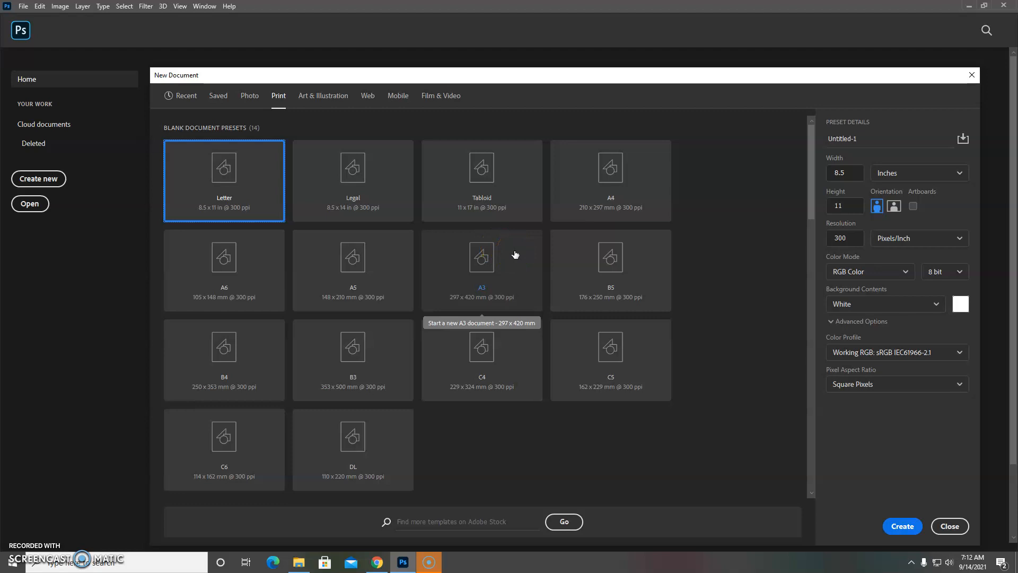
# Create a new document from the Portrait, 4 x 6 photo preset, changed to landscape orientation
pyautogui.click(250, 96)
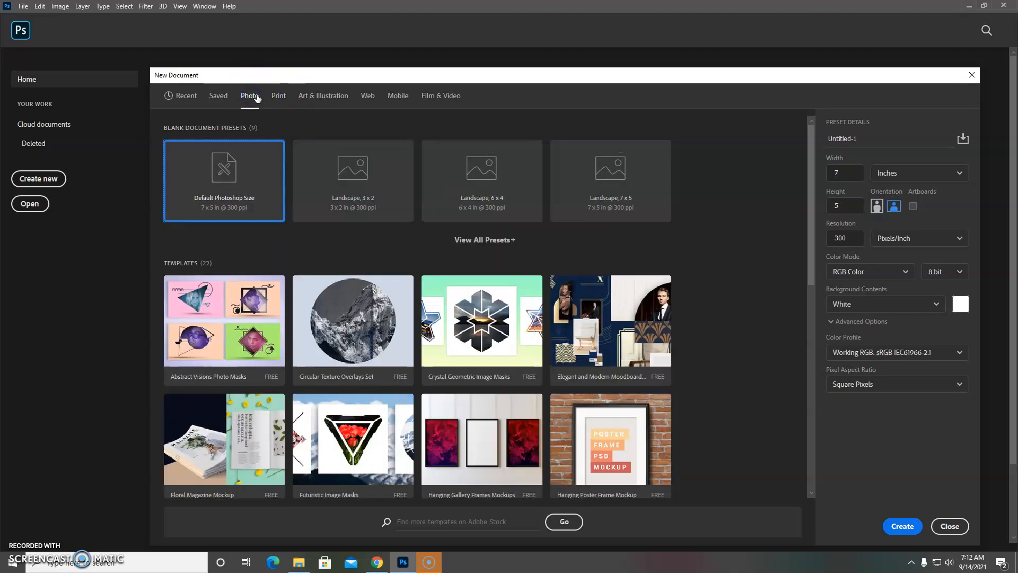
pyautogui.click(484, 239)
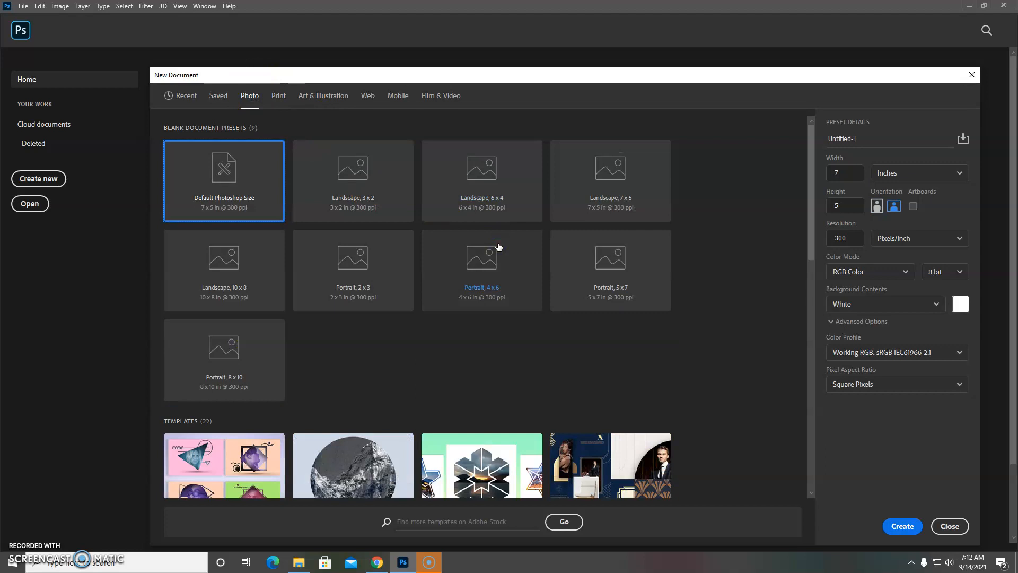
pyautogui.click(487, 293)
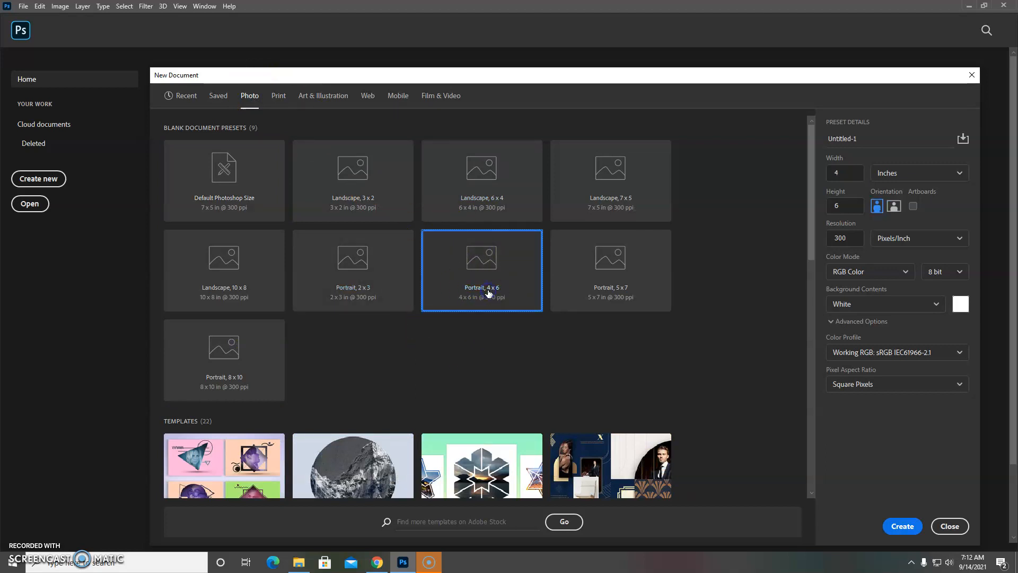
pyautogui.click(894, 207)
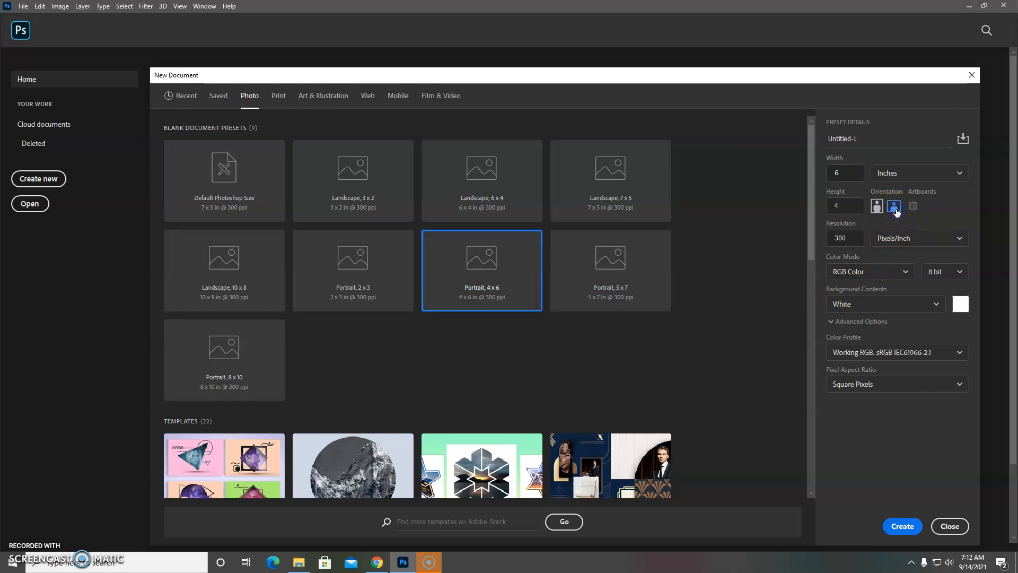
pyautogui.click(895, 211)
pyautogui.click(913, 531)
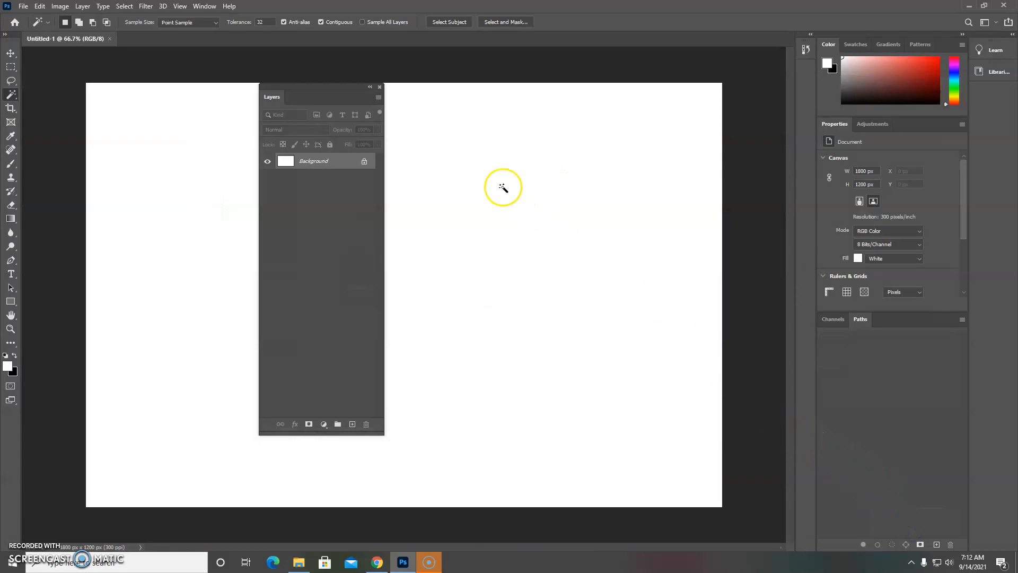
# Move the floating Layers panel to the canvas's right edge and open the bike, fox, school and tree images
pyautogui.moveTo(369, 97); pyautogui.dragTo(753, 145)
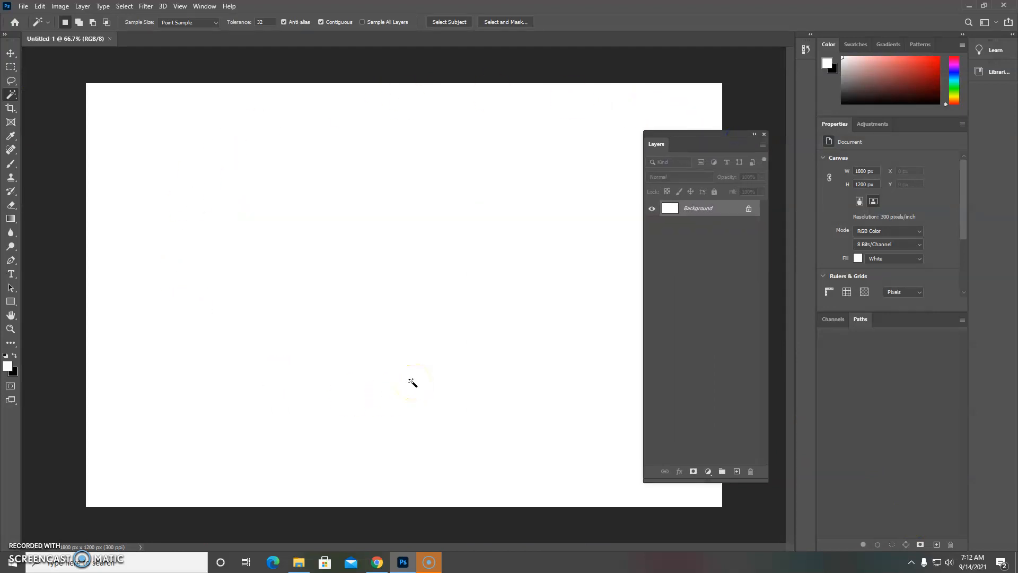
pyautogui.click(23, 7)
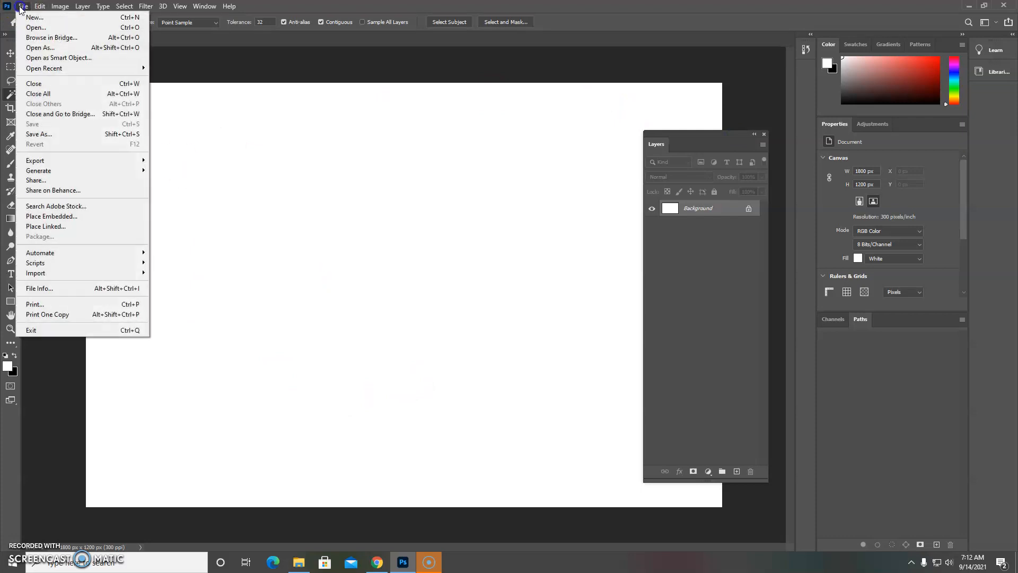
pyautogui.click(30, 28)
pyautogui.moveTo(332, 136); pyautogui.dragTo(139, 91)
pyautogui.click(428, 287)
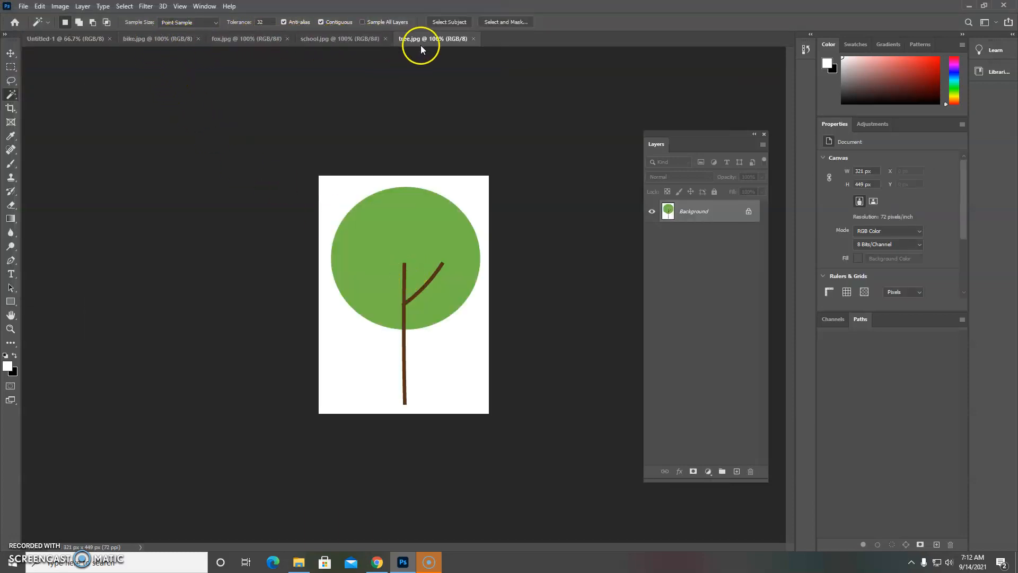
# Look through the open bike, fox, school and tree images and the blank Untitled-1 document, ending on the bike image
pyautogui.click(179, 37)
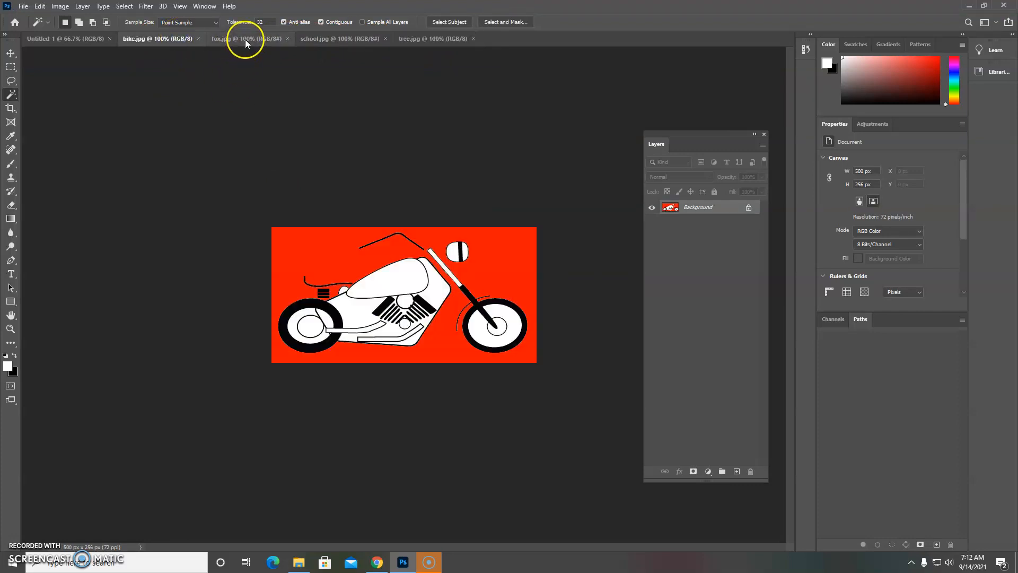
pyautogui.click(244, 40)
pyautogui.click(333, 40)
pyautogui.click(424, 40)
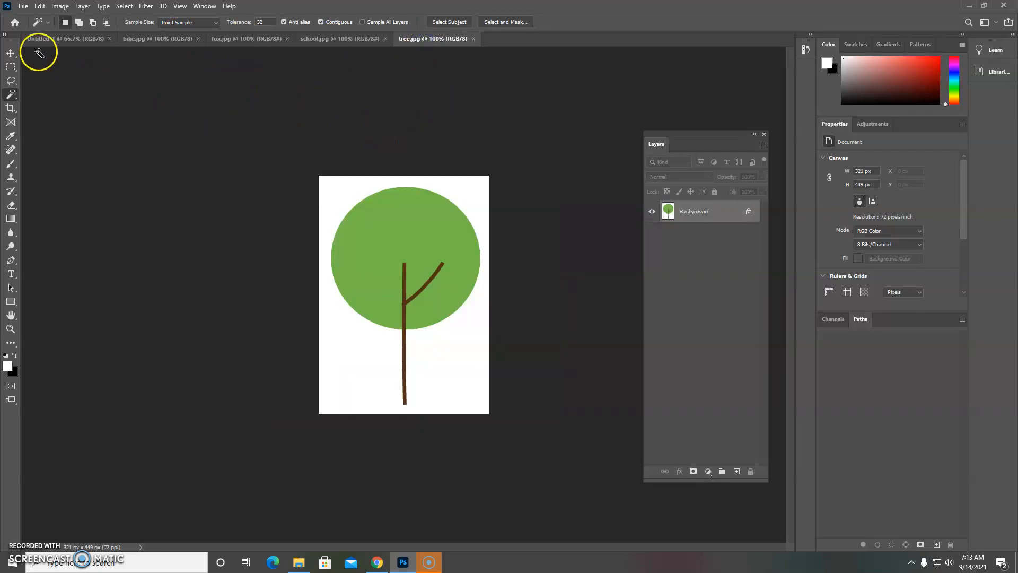
pyautogui.click(60, 39)
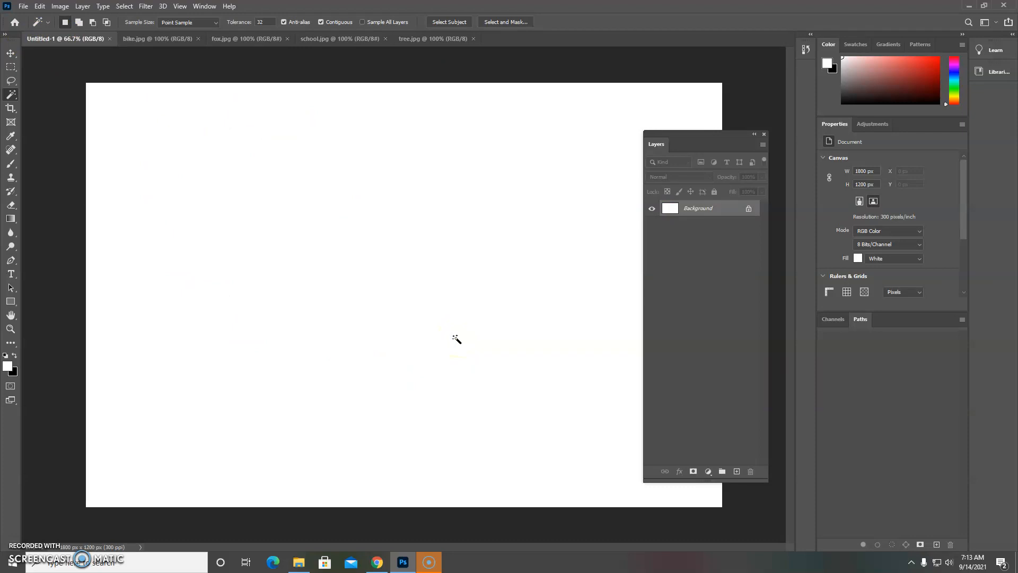
pyautogui.click(152, 40)
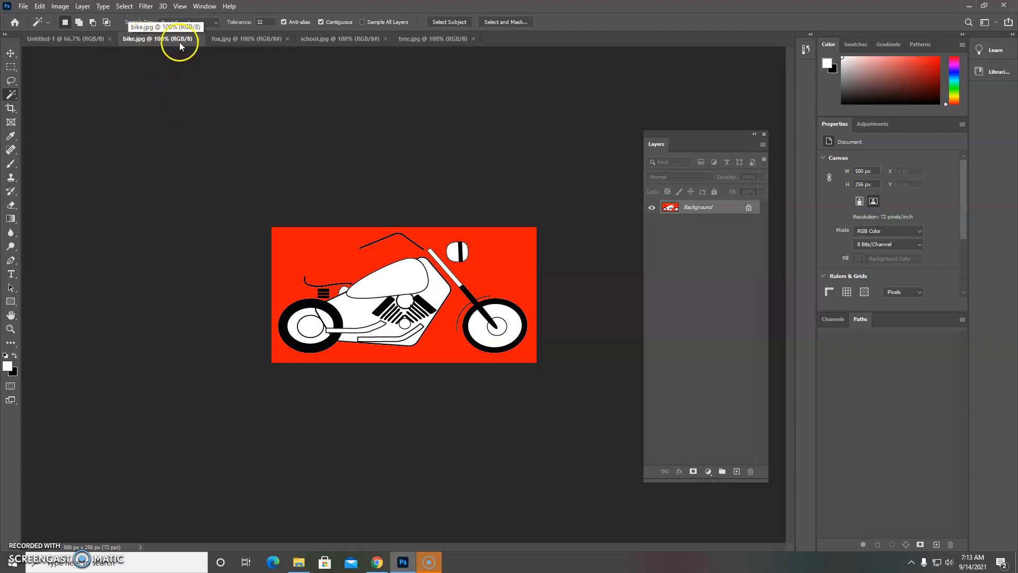
# Undock the bike, fox, school and tree images into floating windows over the blank Untitled-1 document
pyautogui.moveTo(159, 40); pyautogui.dragTo(289, 271)
pyautogui.moveTo(357, 368); pyautogui.dragTo(141, 340)
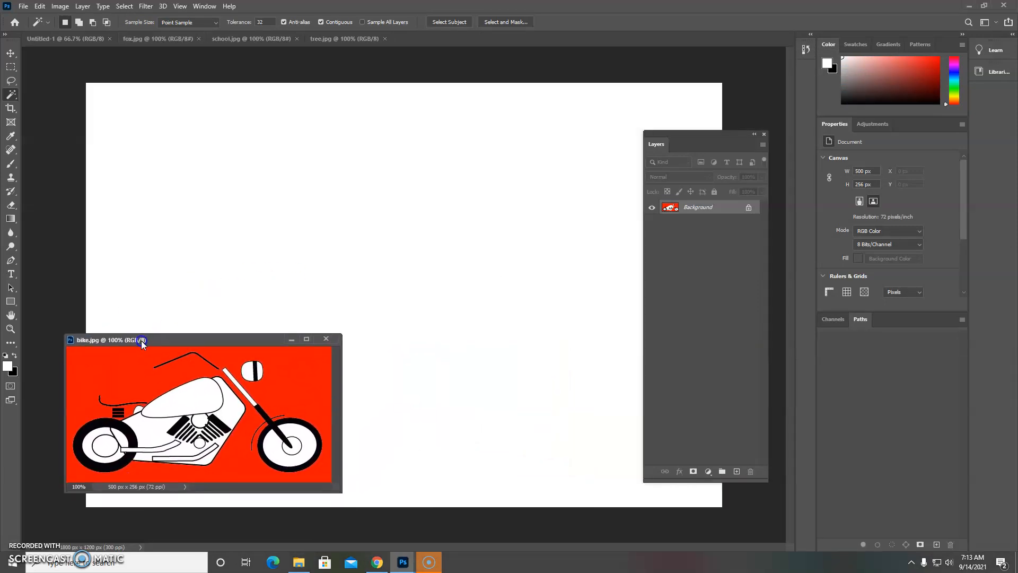
pyautogui.click(141, 39)
pyautogui.moveTo(141, 40); pyautogui.dragTo(445, 377)
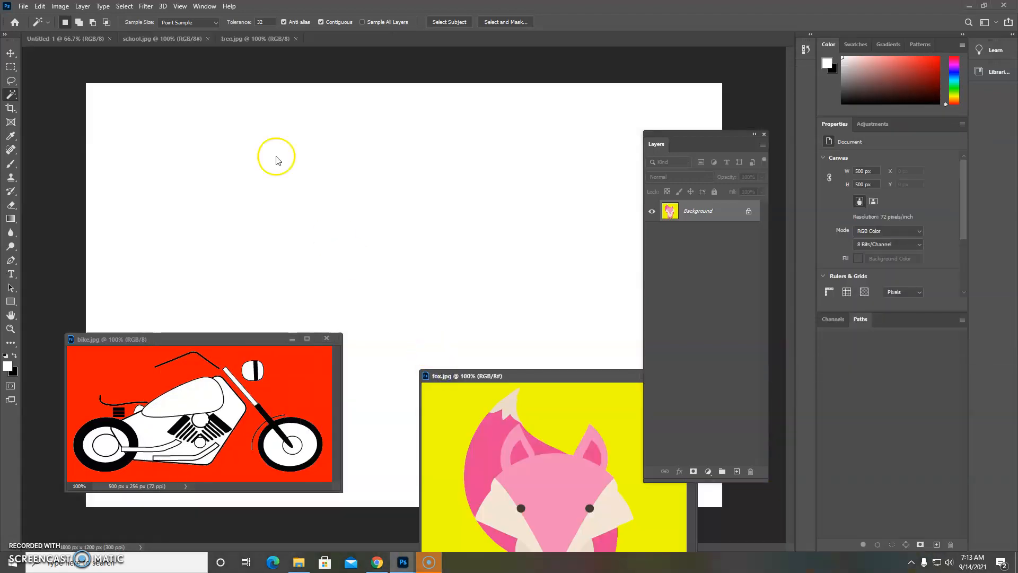
pyautogui.click(162, 39)
pyautogui.moveTo(146, 39); pyautogui.dragTo(406, 384)
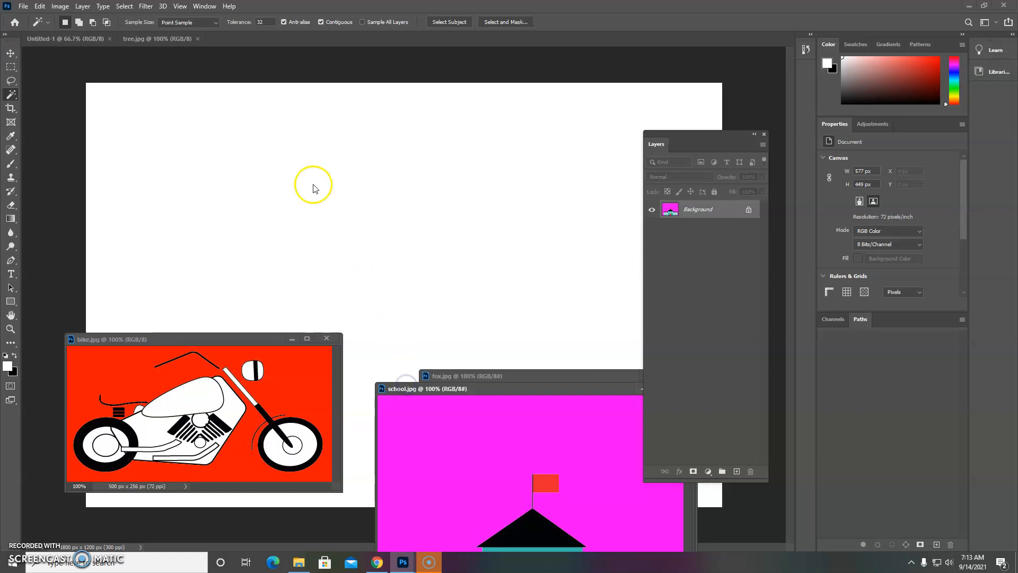
pyautogui.click(141, 40)
pyautogui.moveTo(141, 39); pyautogui.dragTo(386, 319)
pyautogui.moveTo(450, 325); pyautogui.dragTo(546, 223)
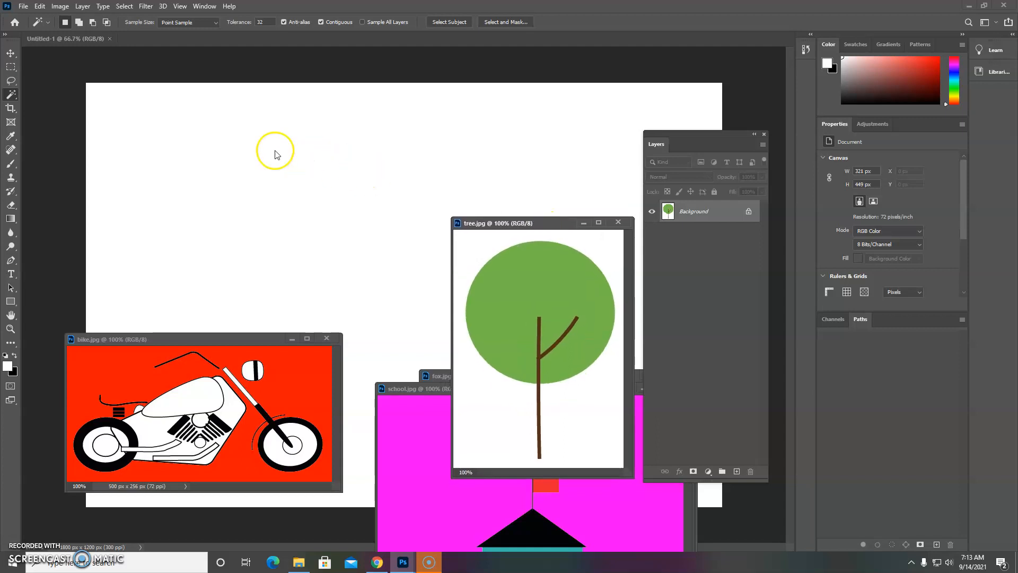
# Copy the tree image three times into the upper-left area of Untitled-1 with the Move tool and close tree.jpg
pyautogui.click(9, 55)
pyautogui.click(545, 318)
pyautogui.moveTo(486, 285); pyautogui.dragTo(196, 139)
pyautogui.moveTo(536, 222); pyautogui.dragTo(458, 149)
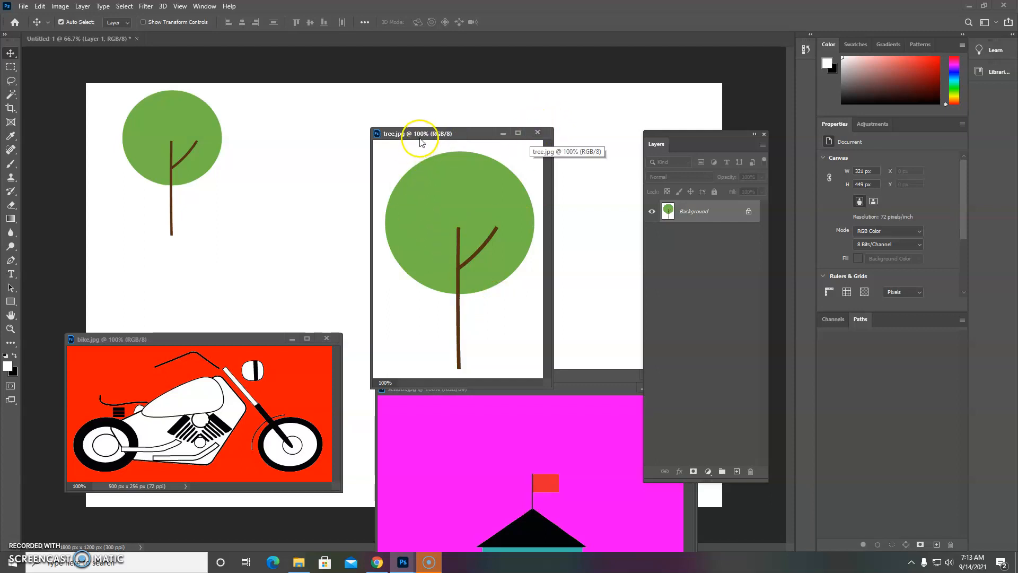
pyautogui.moveTo(422, 135); pyautogui.dragTo(473, 192)
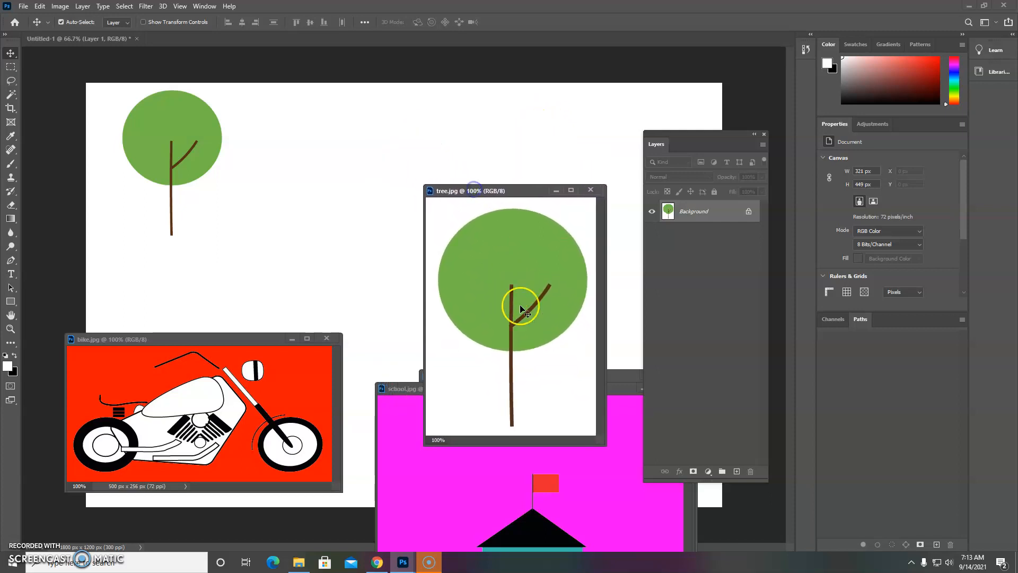
pyautogui.moveTo(531, 325); pyautogui.dragTo(325, 198)
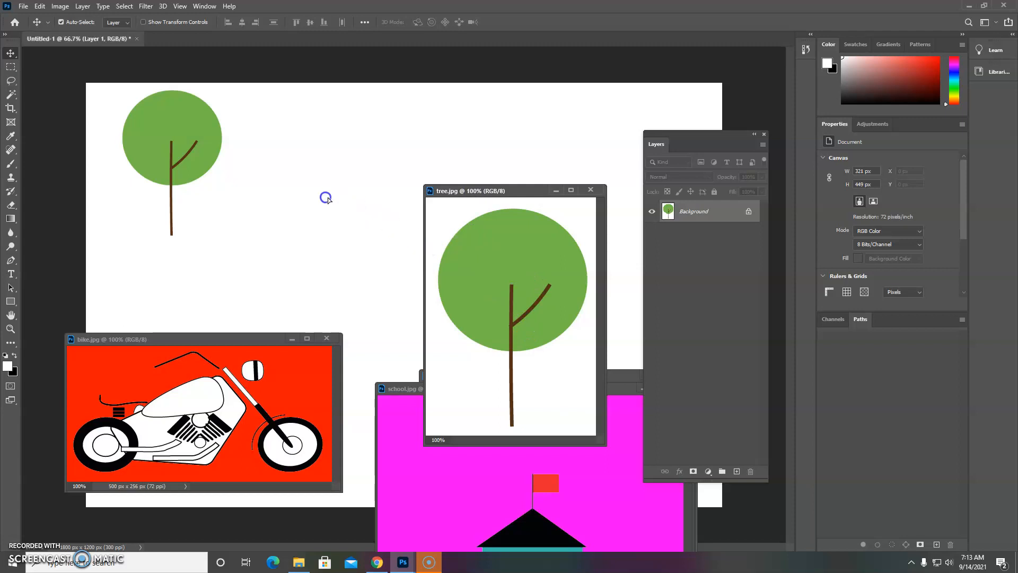
pyautogui.click(534, 301)
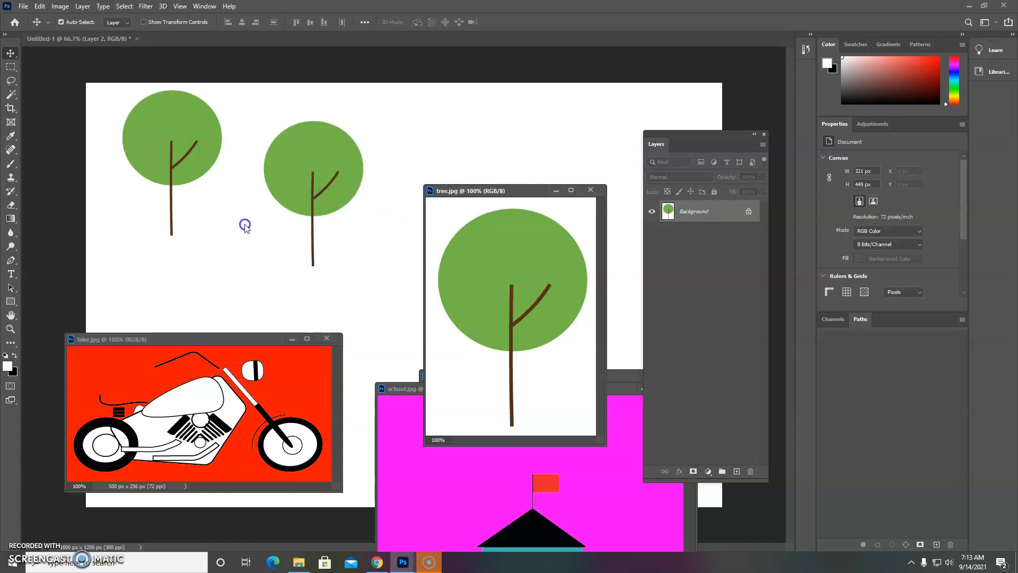
pyautogui.moveTo(431, 255); pyautogui.dragTo(249, 210)
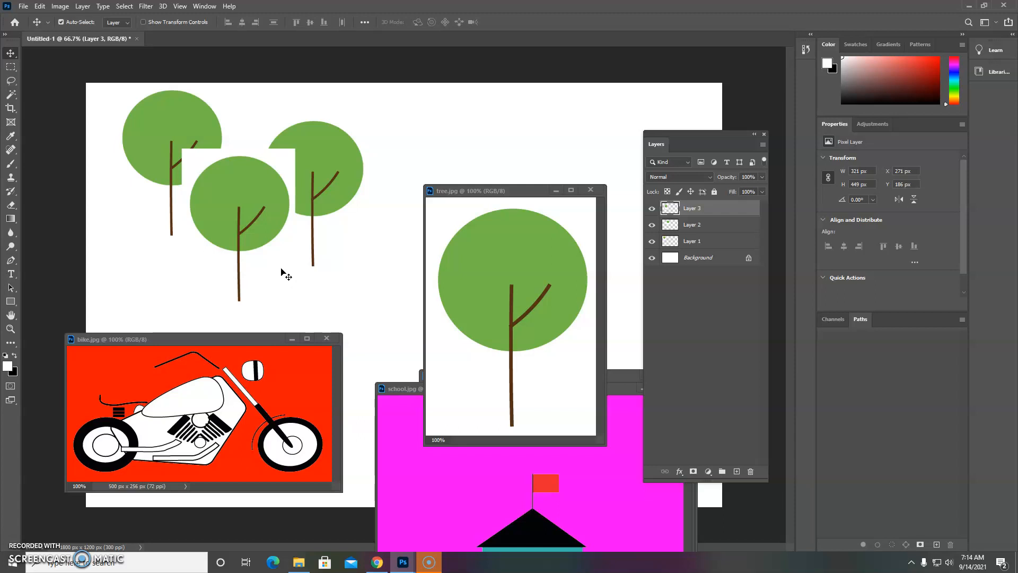
pyautogui.click(590, 189)
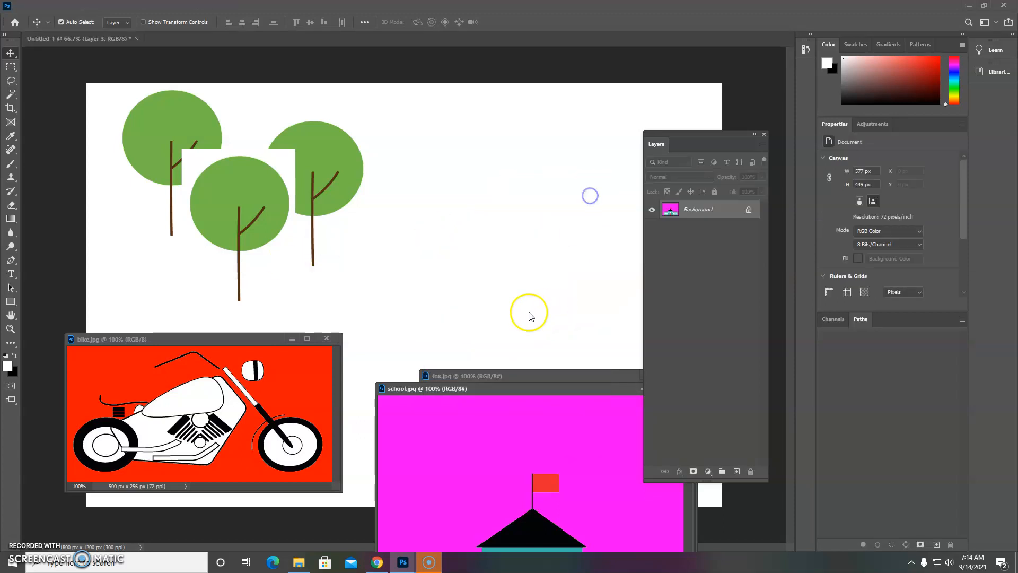
# Copy the bike image into Untitled-1 to the right of the trees and close bike.jpg
pyautogui.click(210, 387)
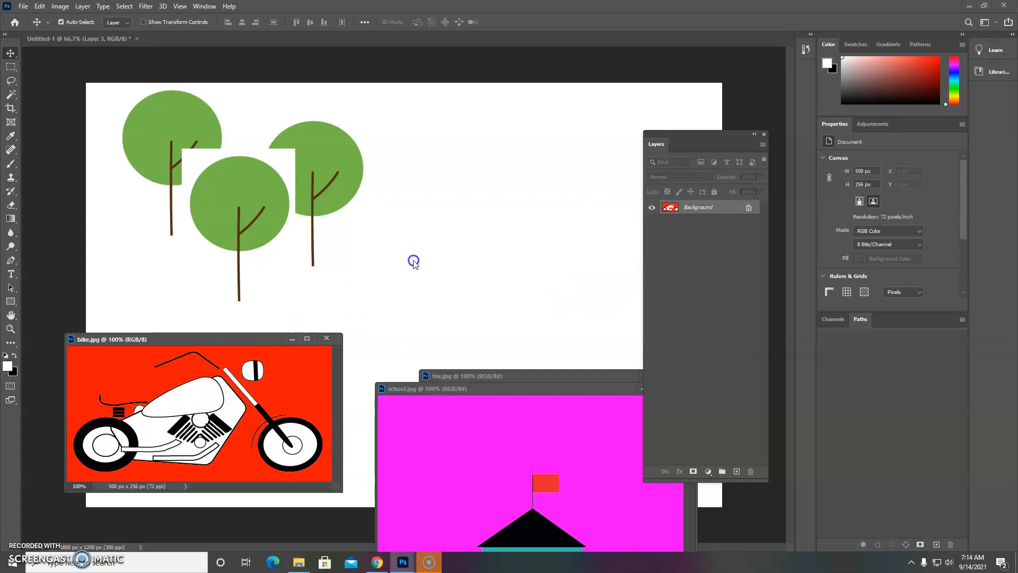
pyautogui.moveTo(415, 254); pyautogui.dragTo(469, 207)
pyautogui.click(333, 339)
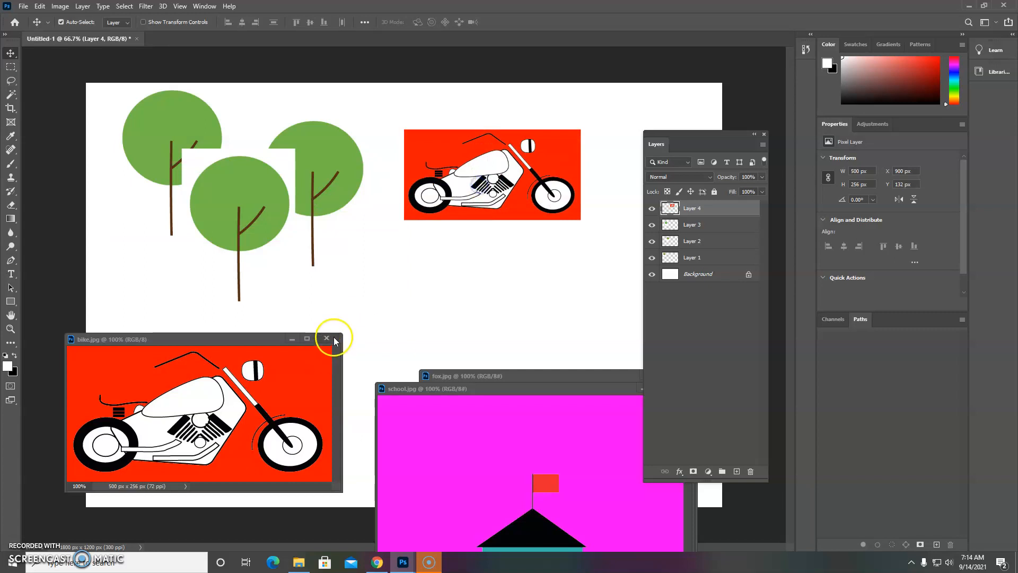
# Copy the school image below the bike and the fox image beside the school in Untitled-1, closing both source images
pyautogui.moveTo(482, 383); pyautogui.dragTo(191, 332)
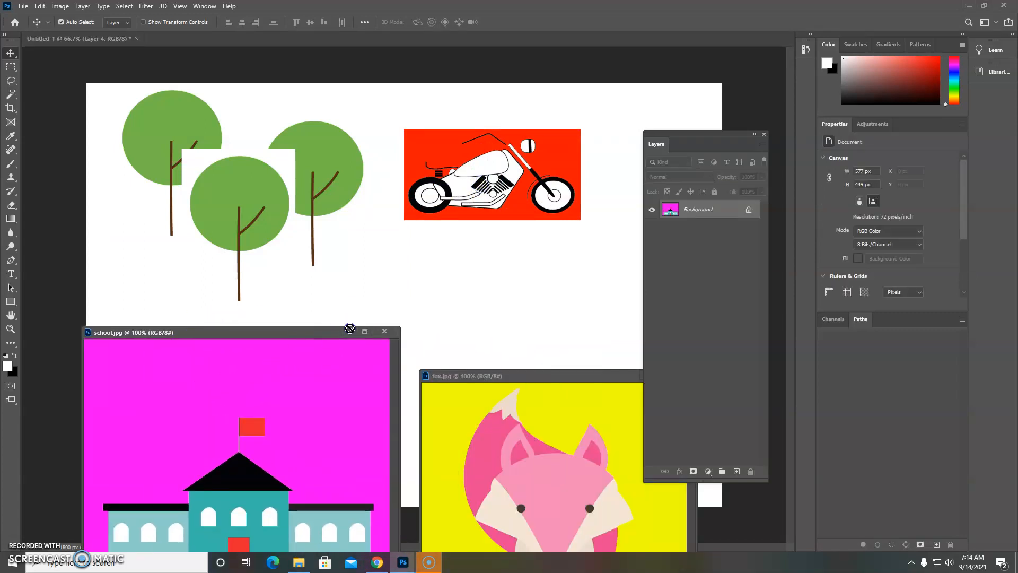
pyautogui.moveTo(451, 292); pyautogui.dragTo(452, 320)
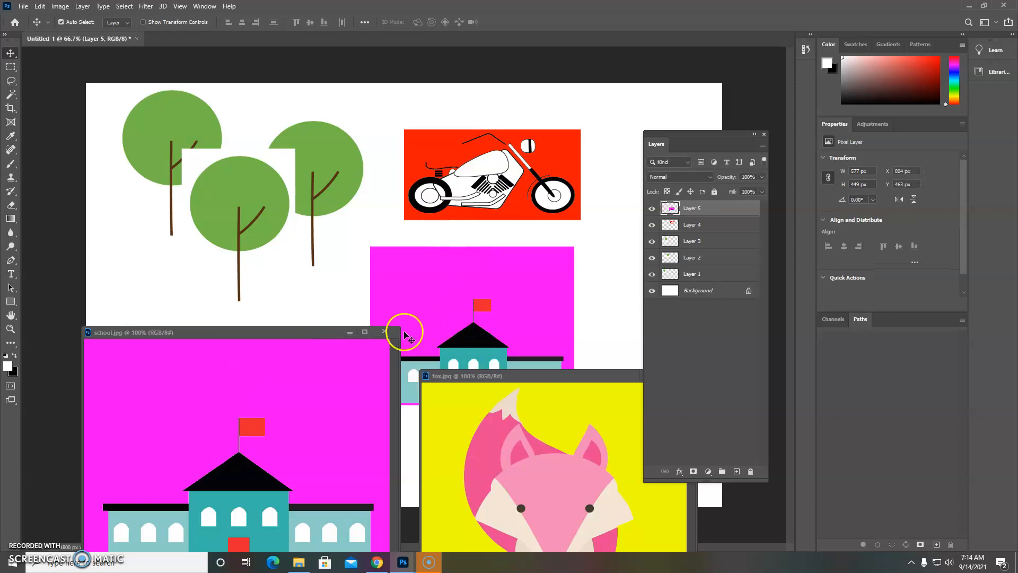
pyautogui.click(384, 331)
pyautogui.moveTo(489, 370); pyautogui.dragTo(170, 329)
pyautogui.moveTo(189, 397); pyautogui.dragTo(280, 287)
pyautogui.click(338, 329)
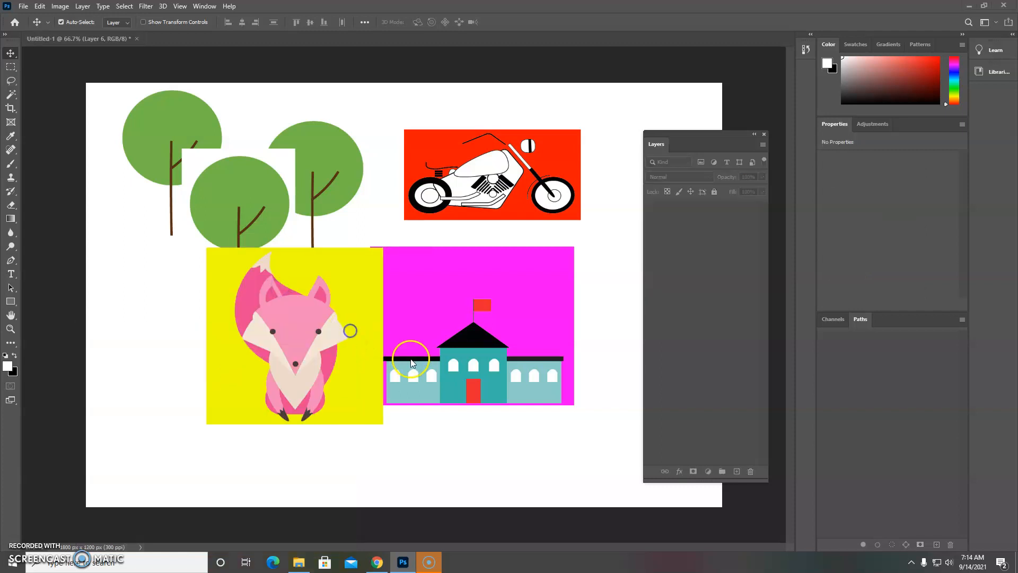
# Spread out the layers, with the fox at the canvas's lower left, the school at the lower right and the three trees apart
pyautogui.moveTo(367, 295); pyautogui.dragTo(264, 354)
pyautogui.moveTo(439, 321); pyautogui.dragTo(467, 389)
pyautogui.moveTo(319, 205); pyautogui.dragTo(365, 187)
pyautogui.moveTo(262, 212); pyautogui.dragTo(307, 249)
pyautogui.moveTo(192, 167); pyautogui.dragTo(169, 168)
pyautogui.moveTo(265, 225); pyautogui.dragTo(242, 196)
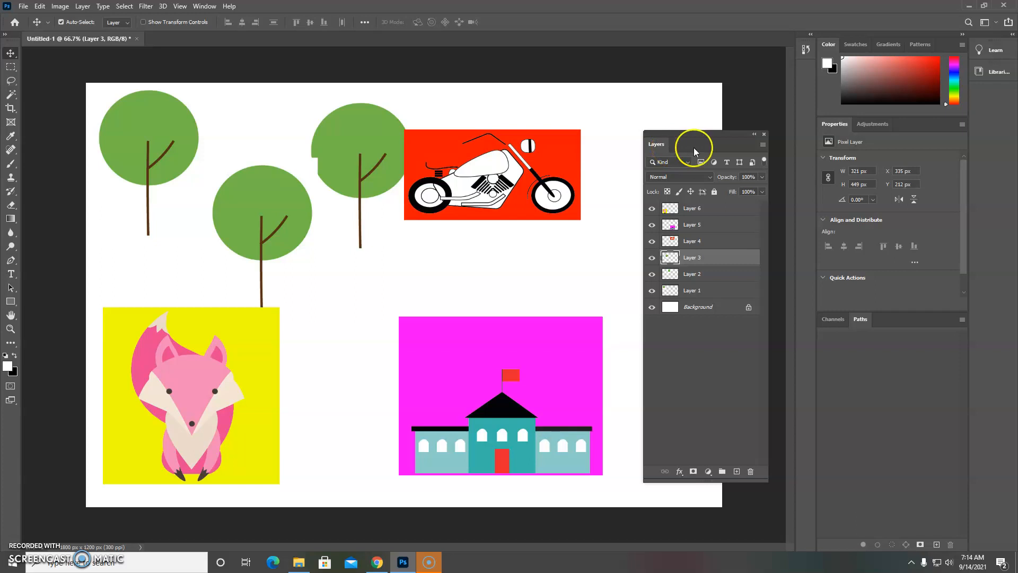
# Close the floating Layers panel and show it again
pyautogui.click(764, 133)
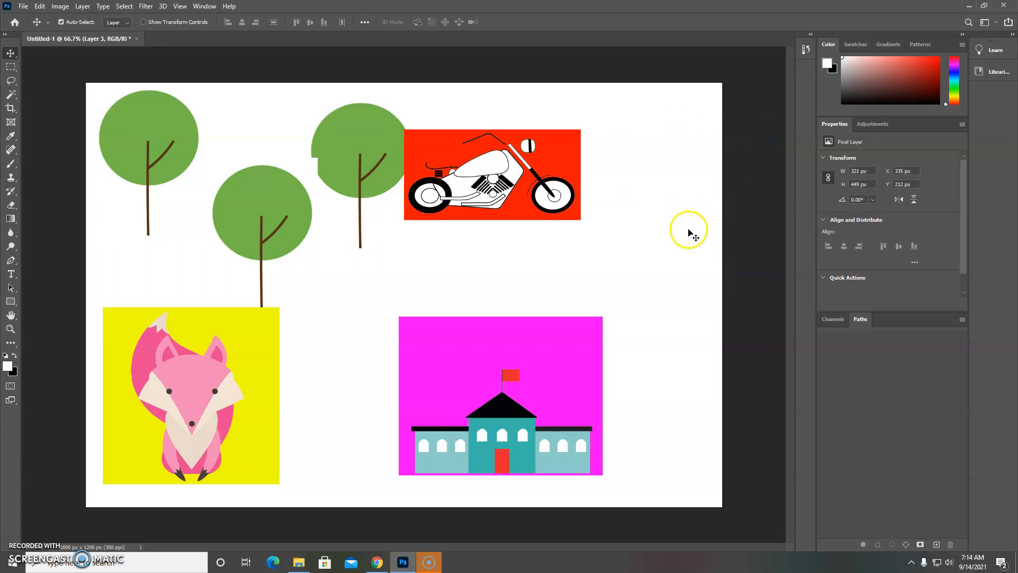
pyautogui.click(205, 7)
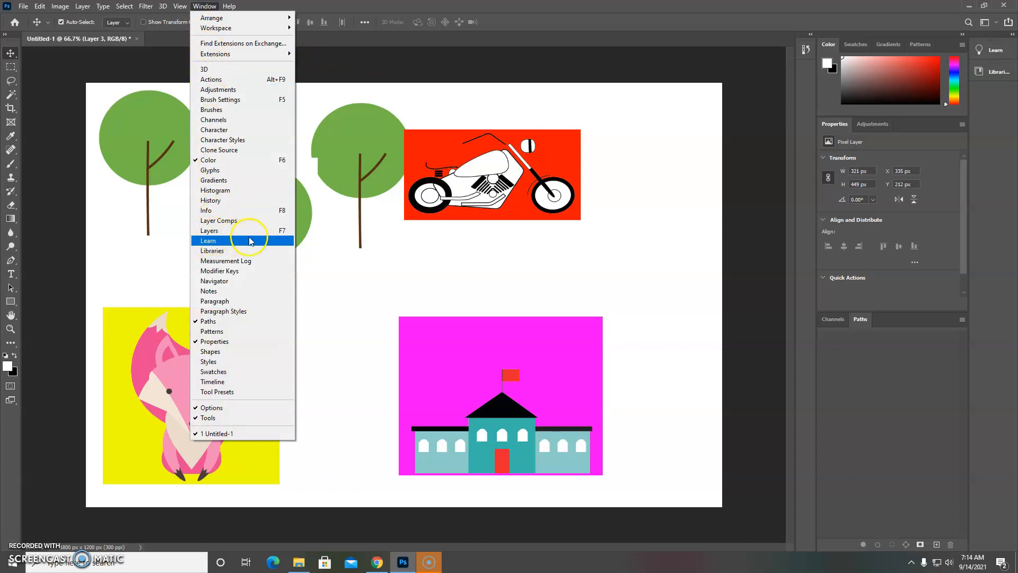
pyautogui.click(284, 237)
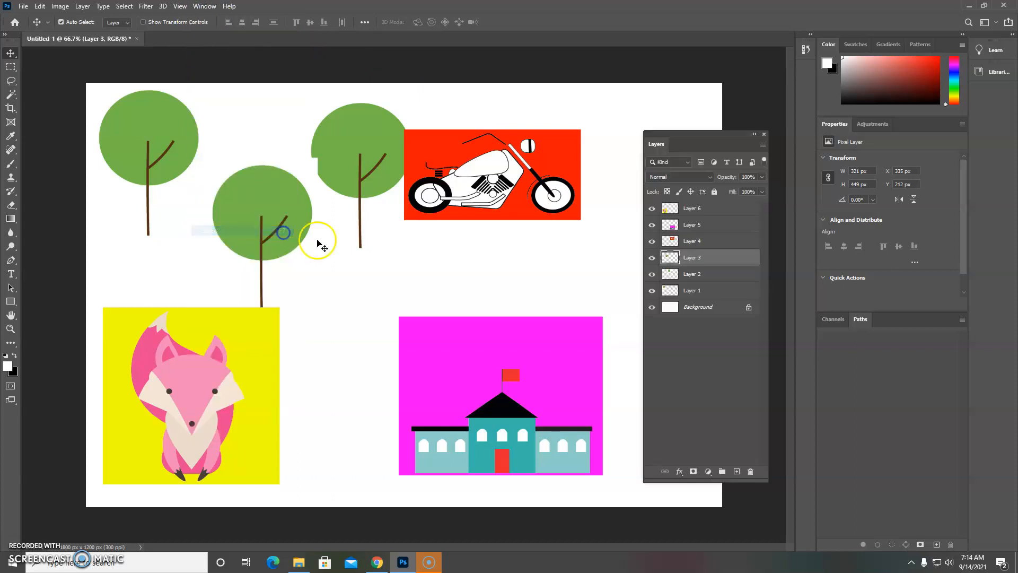
# Rename the six image layers from the top down as fox, school, bike, tree1, tree2 and tree3
pyautogui.doubleClick(695, 210)
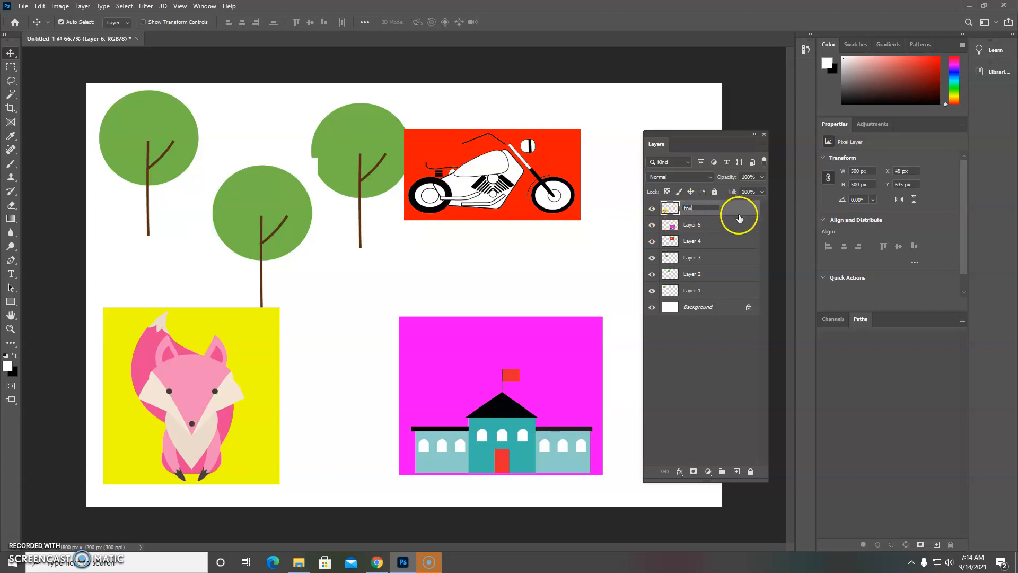
pyautogui.doubleClick(690, 224)
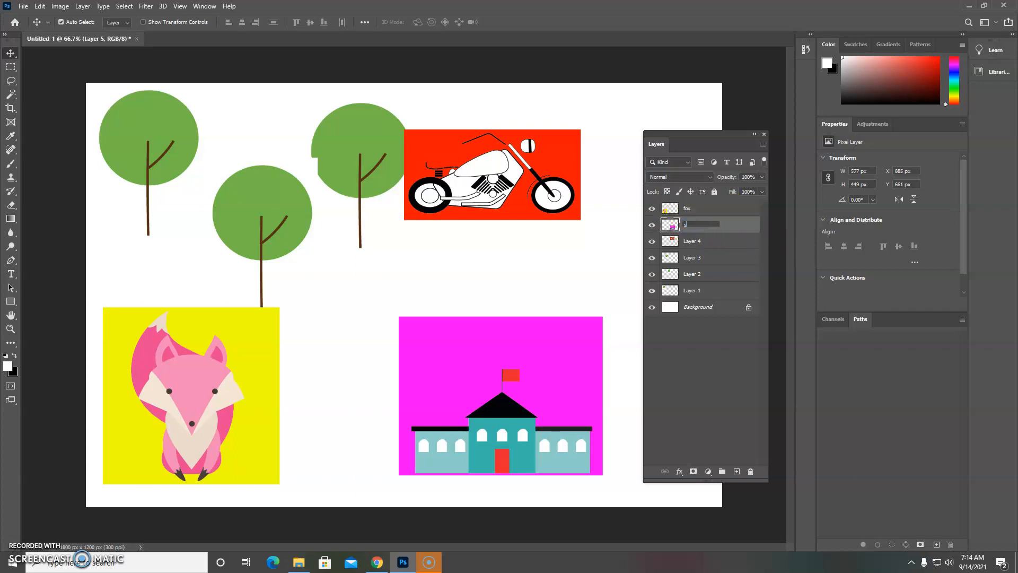
pyautogui.doubleClick(694, 245)
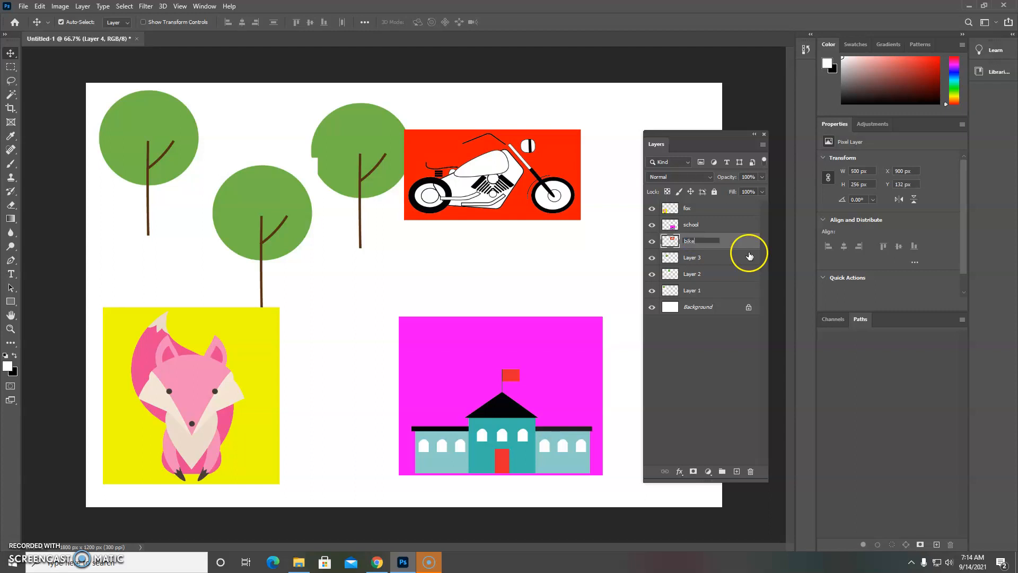
pyautogui.doubleClick(699, 258)
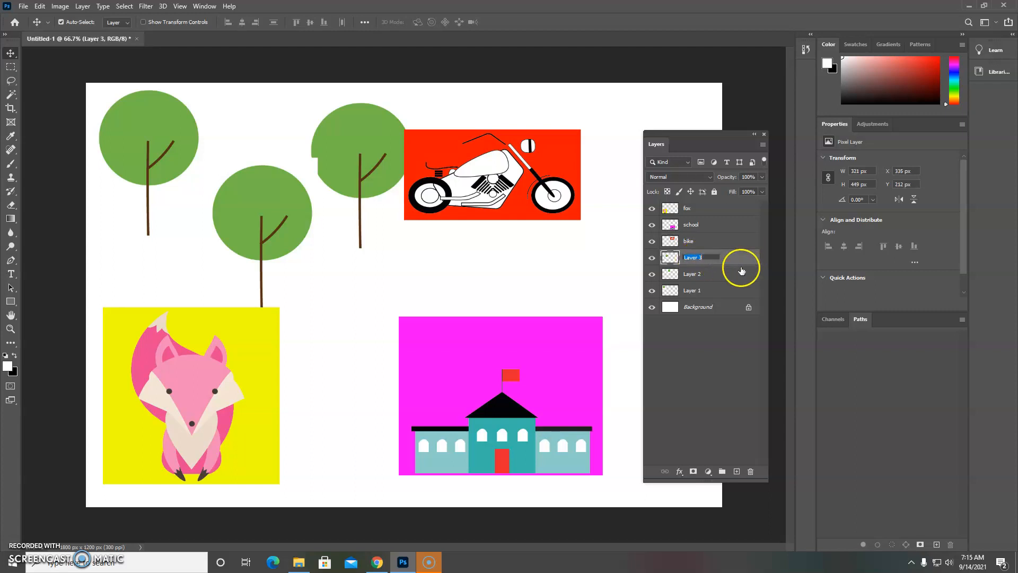
pyautogui.doubleClick(693, 274)
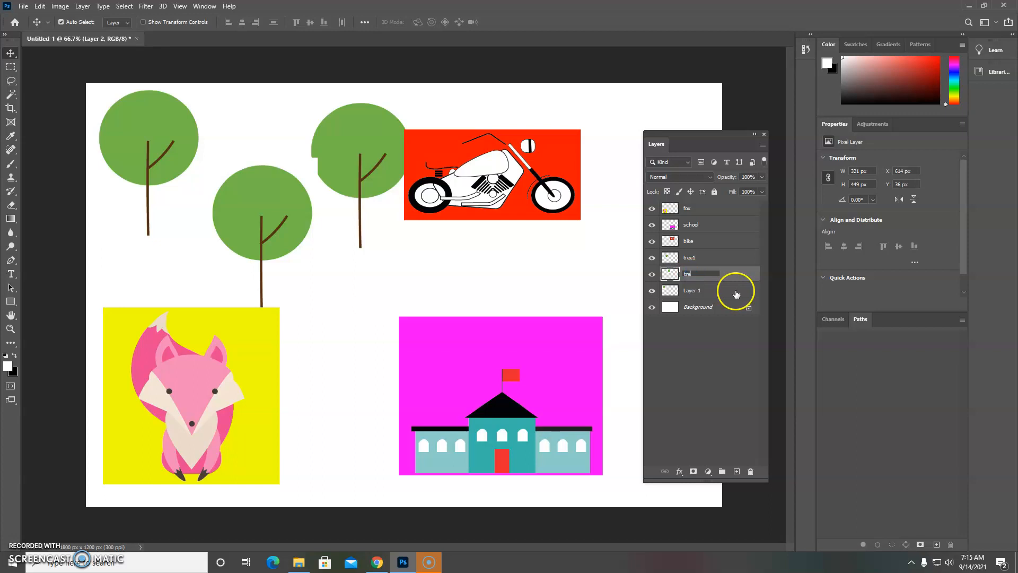
pyautogui.doubleClick(690, 291)
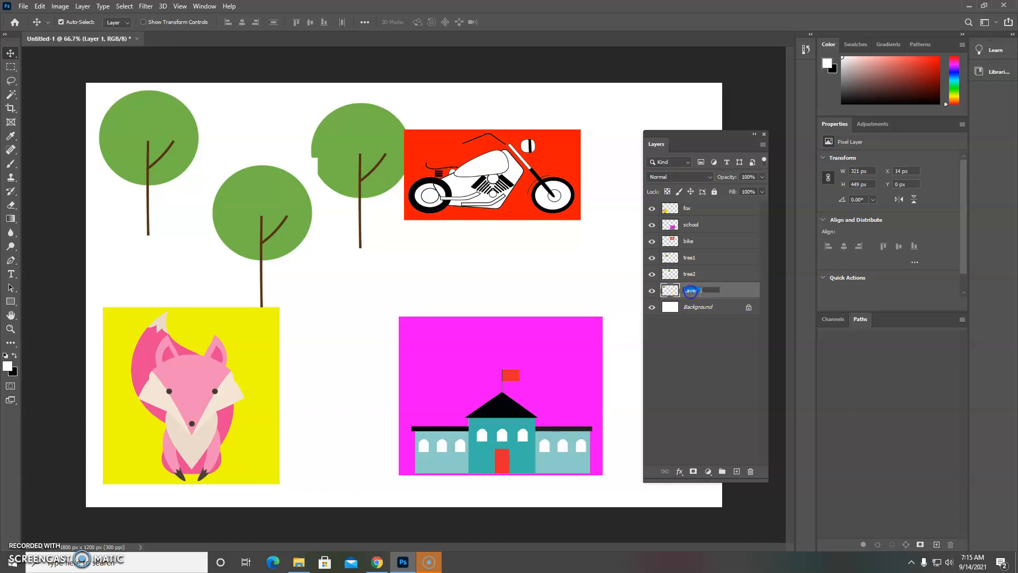
pyautogui.write('tree3')
pyautogui.click(716, 333)
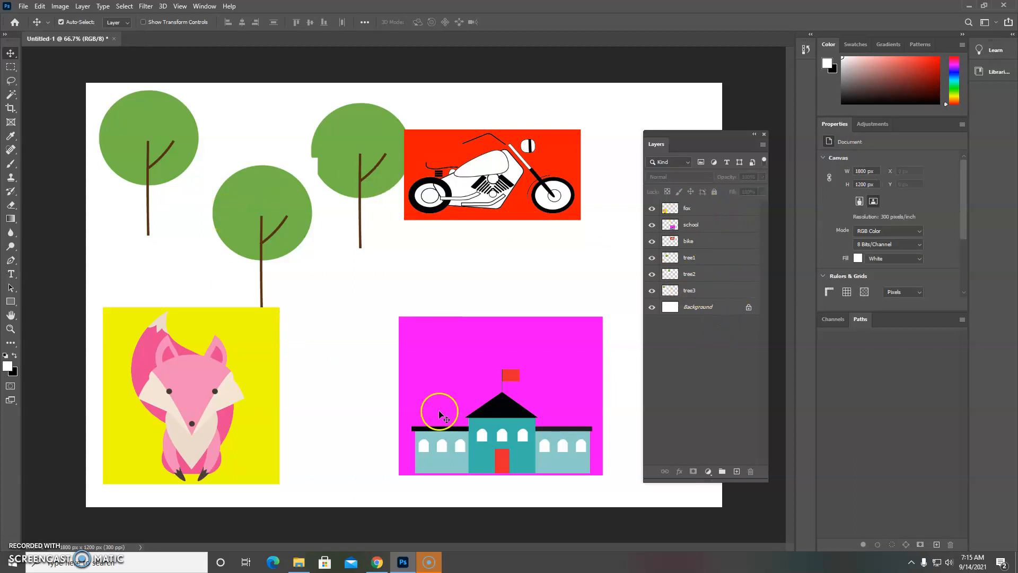
# Overlap the school, bike and fox near the canvas's centre, with the bike layer raised above the school layer
pyautogui.moveTo(488, 413); pyautogui.dragTo(458, 279)
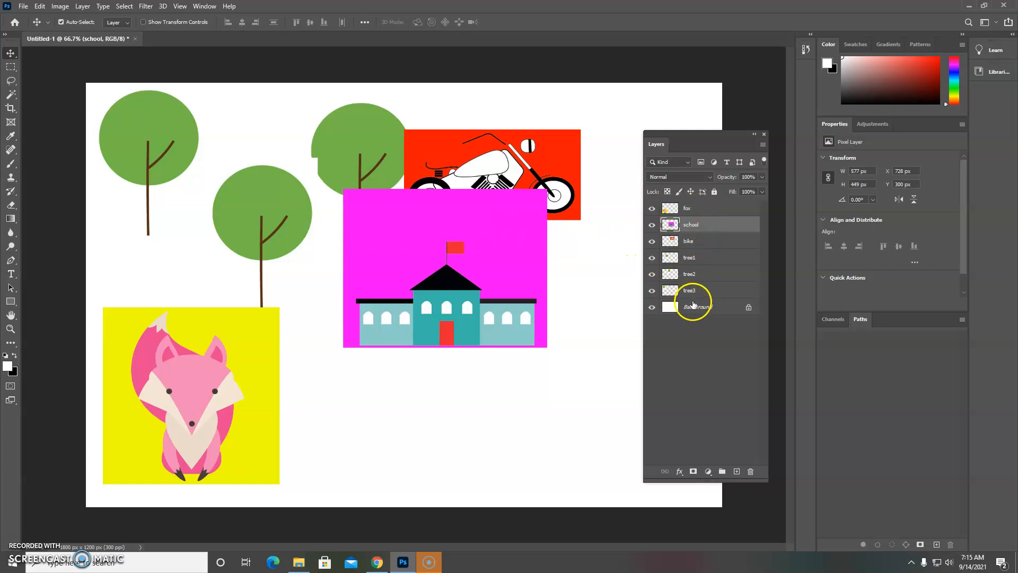
pyautogui.moveTo(706, 235); pyautogui.dragTo(707, 218)
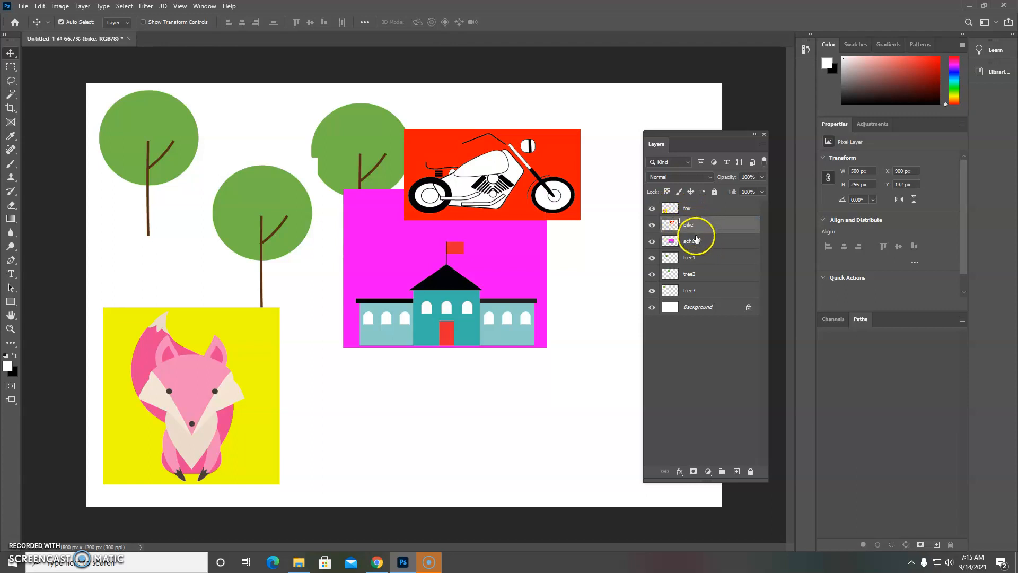
pyautogui.moveTo(542, 186); pyautogui.dragTo(509, 319)
pyautogui.moveTo(214, 411); pyautogui.dragTo(523, 310)
# Raise the tree2 layer above the school layer and place that tree over the school's left side
pyautogui.moveTo(370, 154); pyautogui.dragTo(409, 155)
pyautogui.moveTo(712, 274); pyautogui.dragTo(711, 236)
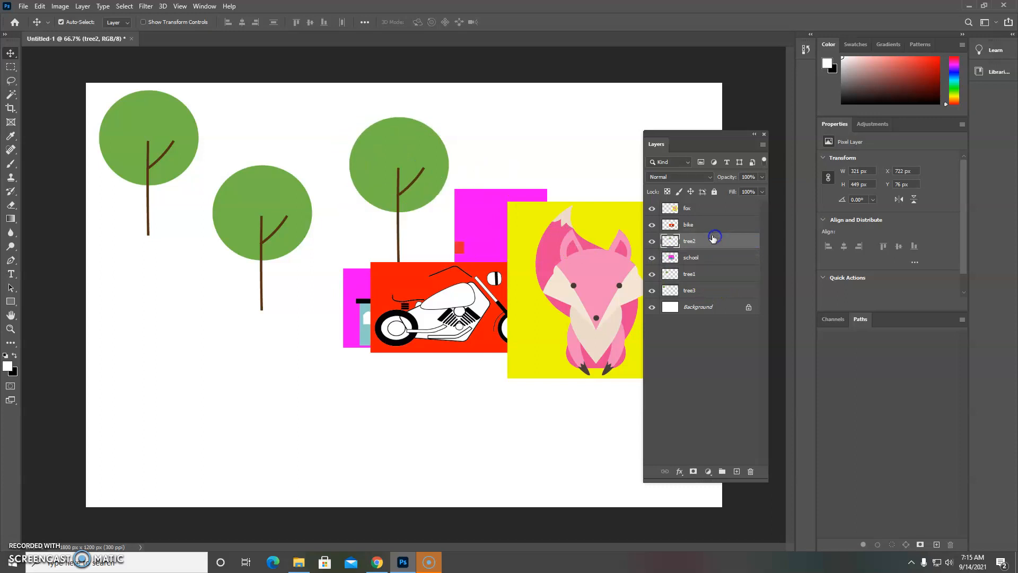
pyautogui.moveTo(405, 174); pyautogui.dragTo(339, 293)
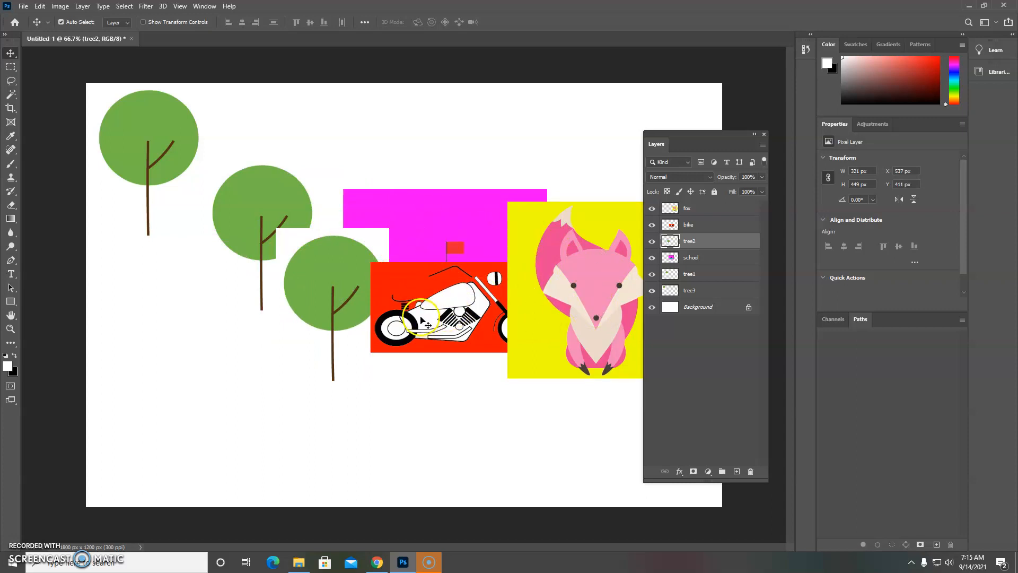
# Move the fox image up over the school and erase the yellow background beyond the fox's right side with the Eraser tool
pyautogui.moveTo(586, 249); pyautogui.dragTo(469, 154)
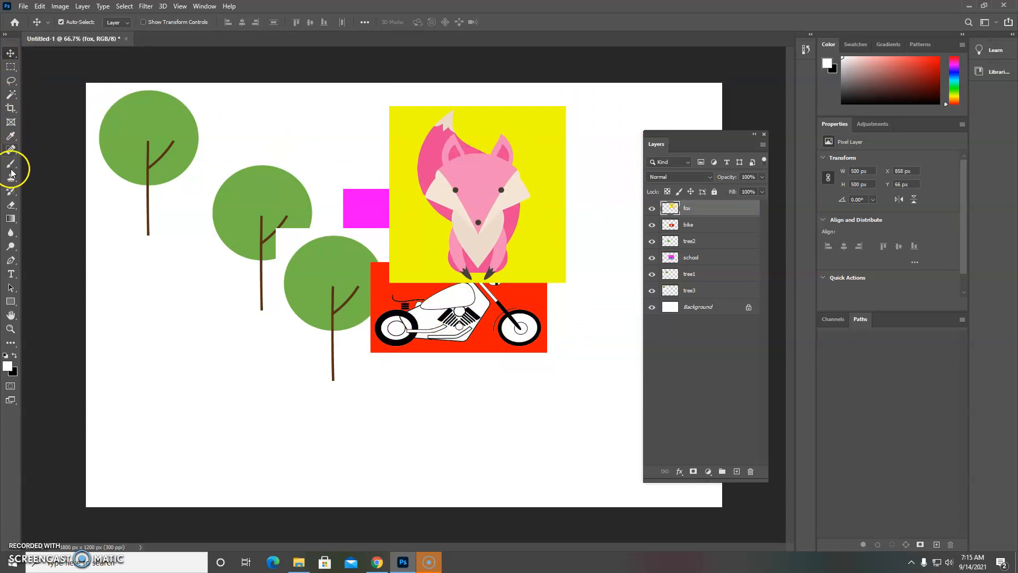
pyautogui.click(11, 207)
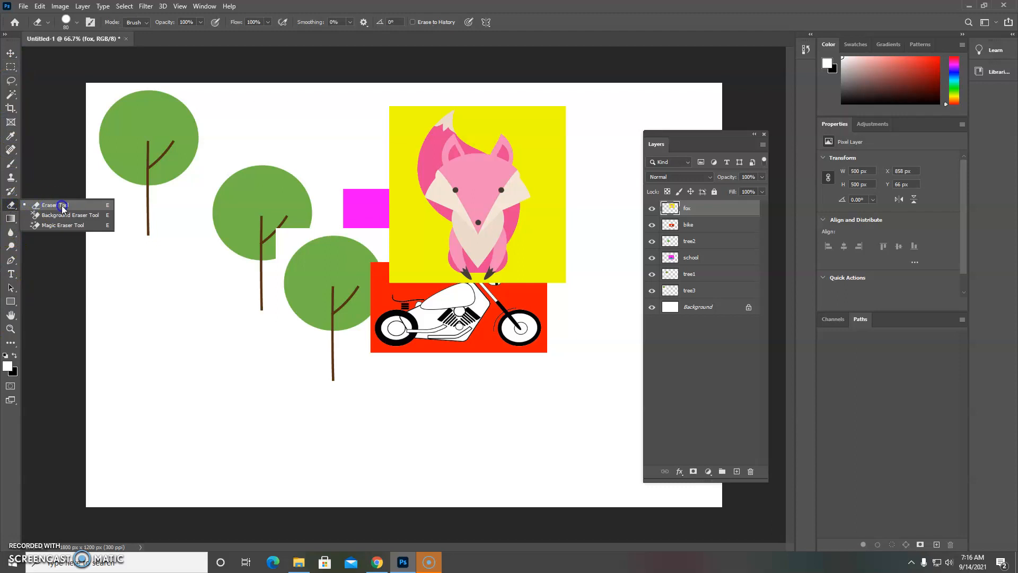
pyautogui.click(62, 207)
pyautogui.moveTo(540, 155)
pyautogui.mouseDown()
pyautogui.moveTo(567, 137)
pyautogui.moveTo(564, 145)
pyautogui.mouseUp()
pyautogui.moveTo(542, 111)
pyautogui.mouseDown()
pyautogui.moveTo(485, 110)
pyautogui.moveTo(529, 128)
pyautogui.moveTo(565, 185)
pyautogui.mouseUp()
pyautogui.moveTo(533, 133); pyautogui.dragTo(574, 234)
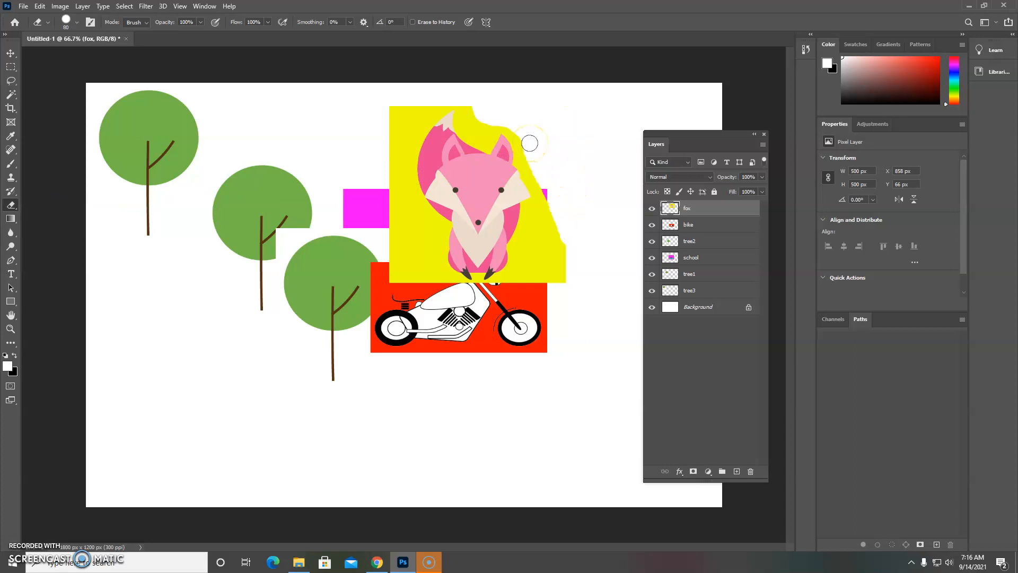
# Erase a patch of the fox image's yellow background close to the outline of its left cheek
pyautogui.scroll(5, 530, 146)
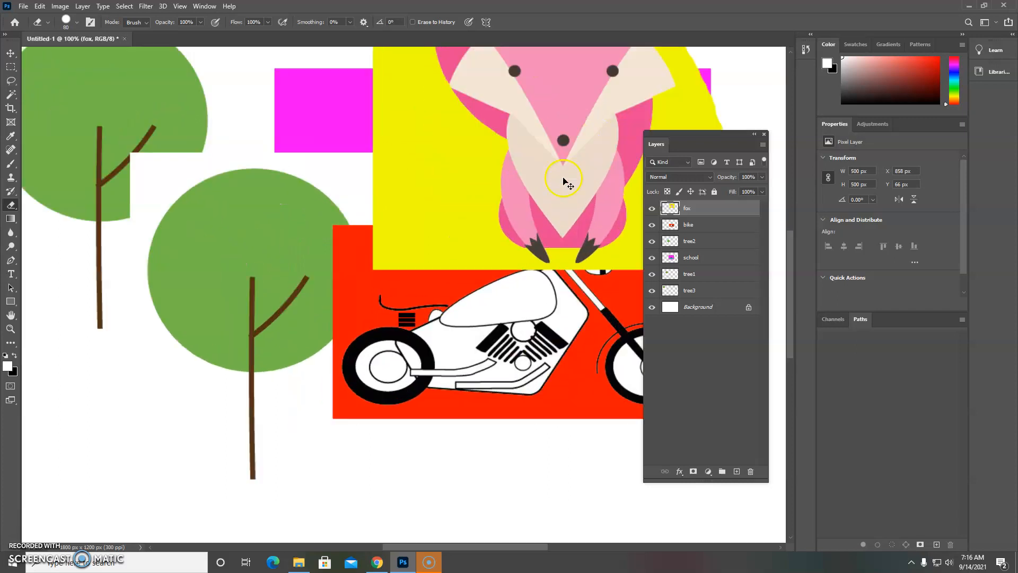
pyautogui.scroll(3, 569, 204)
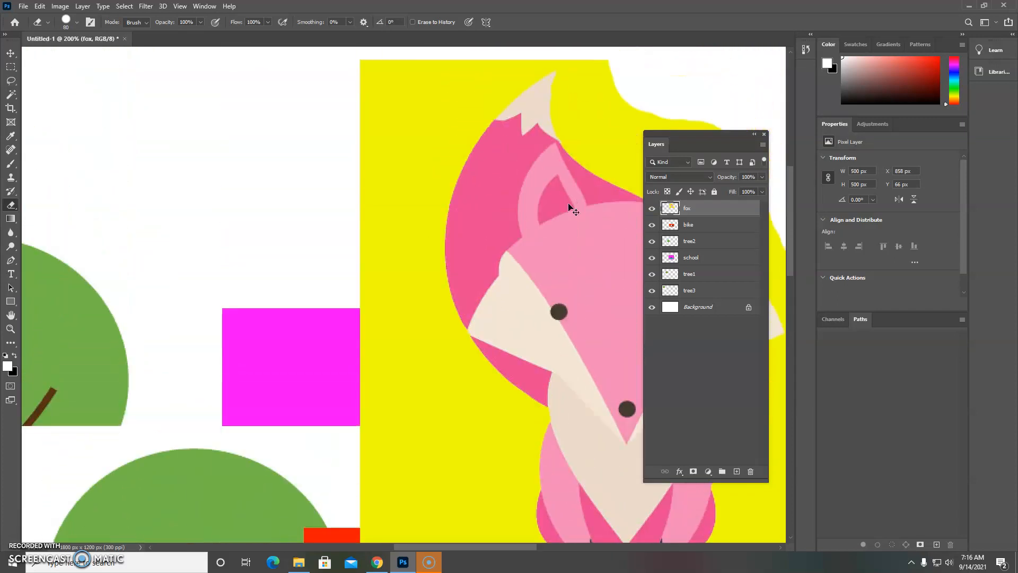
pyautogui.hotkey('ctrl', '+')
pyautogui.moveTo(339, 178)
pyautogui.mouseDown()
pyautogui.moveTo(367, 220)
pyautogui.moveTo(425, 383)
pyautogui.moveTo(362, 346)
pyautogui.moveTo(399, 403)
pyautogui.moveTo(466, 445)
pyautogui.moveTo(443, 383)
pyautogui.mouseUp()
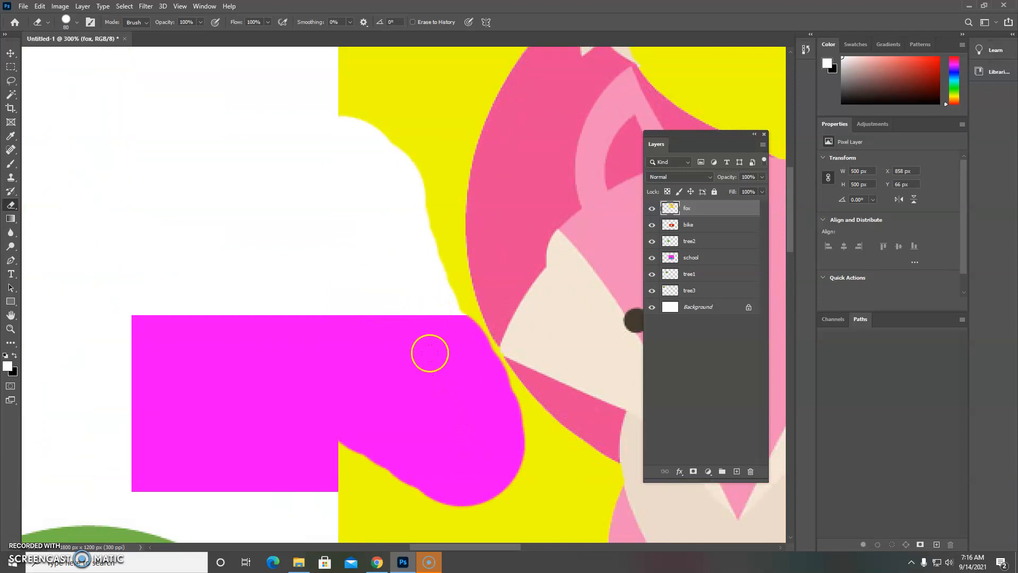
pyautogui.scroll(1, 419, 345)
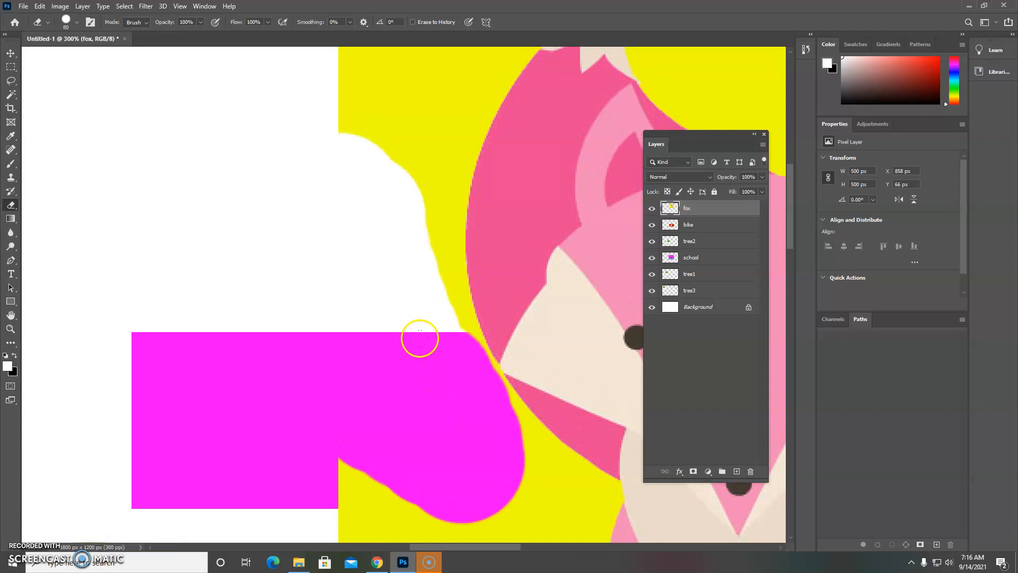
pyautogui.hotkey('ctrl', '-')
pyautogui.hotkey('ctrl', '-')
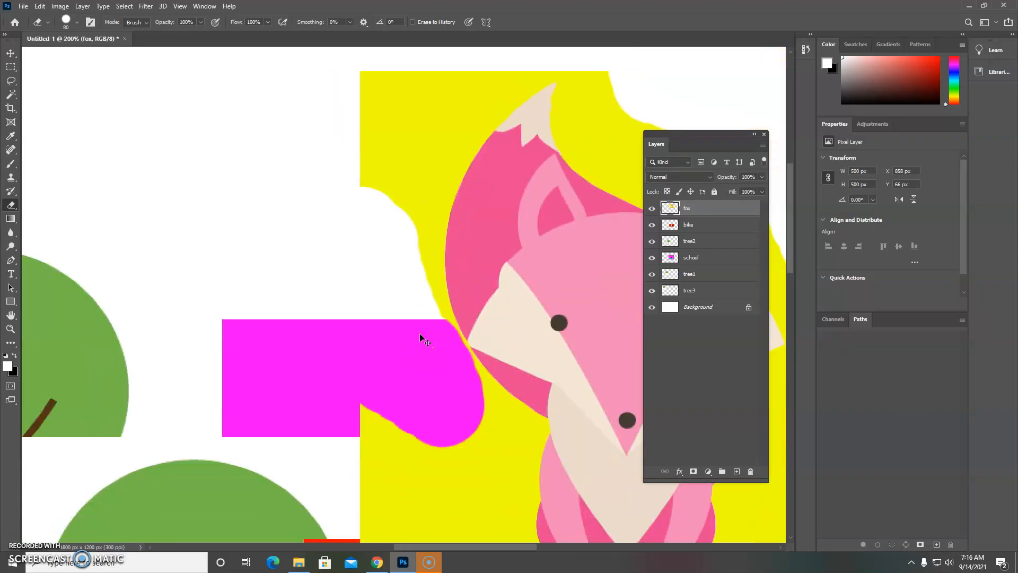
pyautogui.scroll(-1, 421, 334)
pyautogui.scroll(-1, 420, 335)
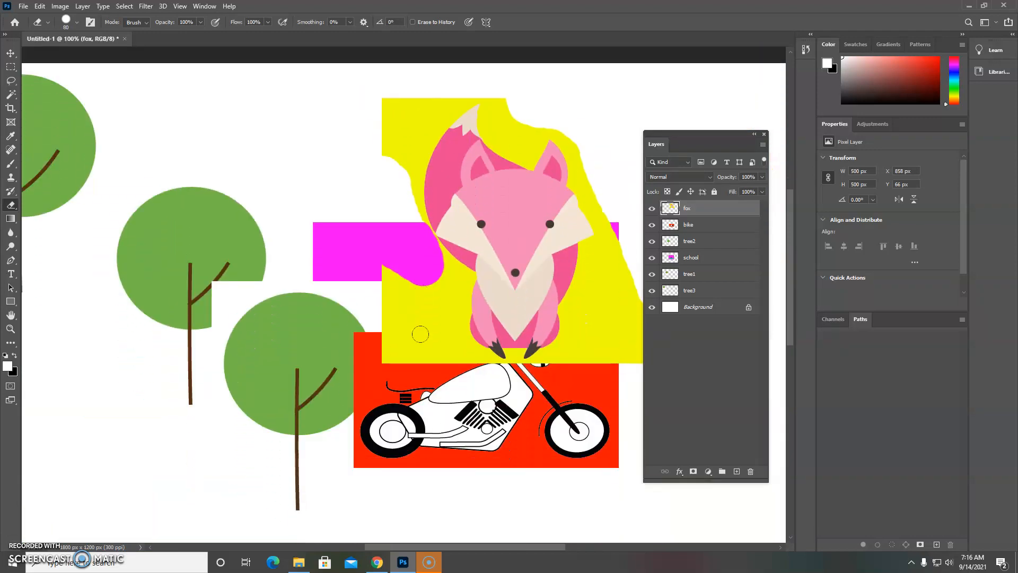
# Activate the Magic Wand tool
pyautogui.click(12, 96)
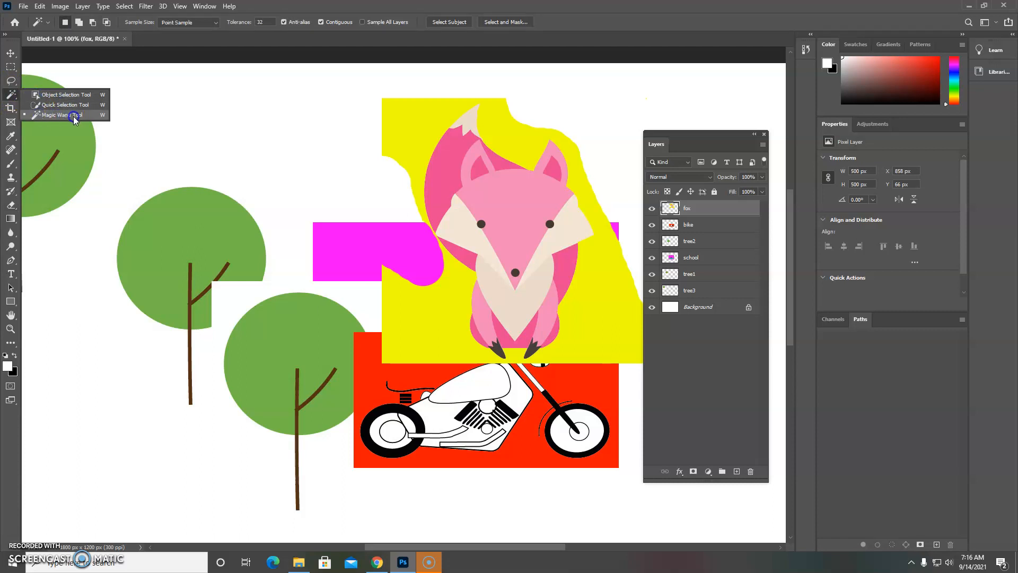
pyautogui.click(12, 96)
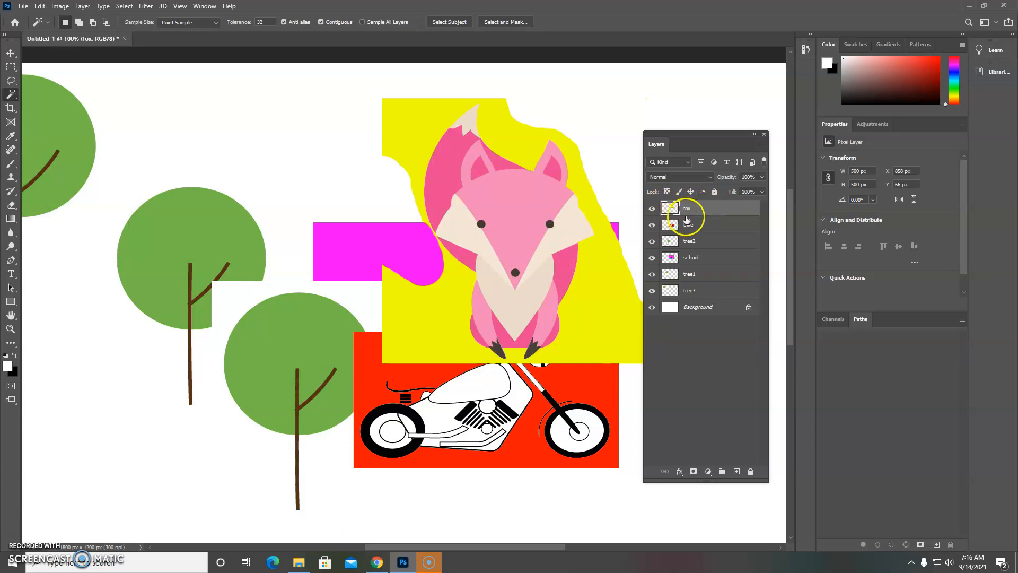
# Move the fox image down and to the left, scale it to 56.80% with a 0.31° rotation, and apply the transform
pyautogui.click(11, 53)
pyautogui.moveTo(449, 204); pyautogui.dragTo(438, 245)
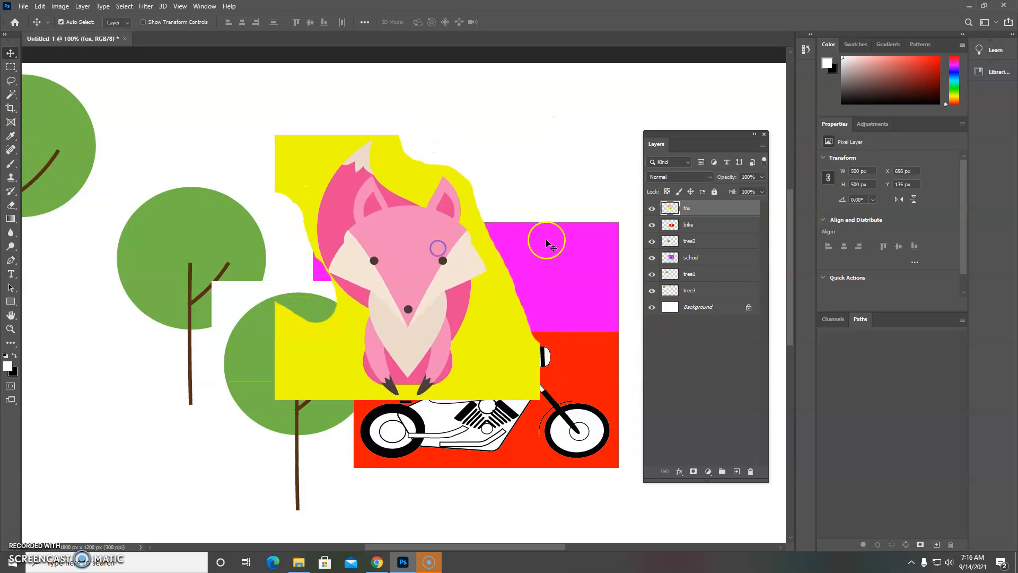
pyautogui.press('ctrl')
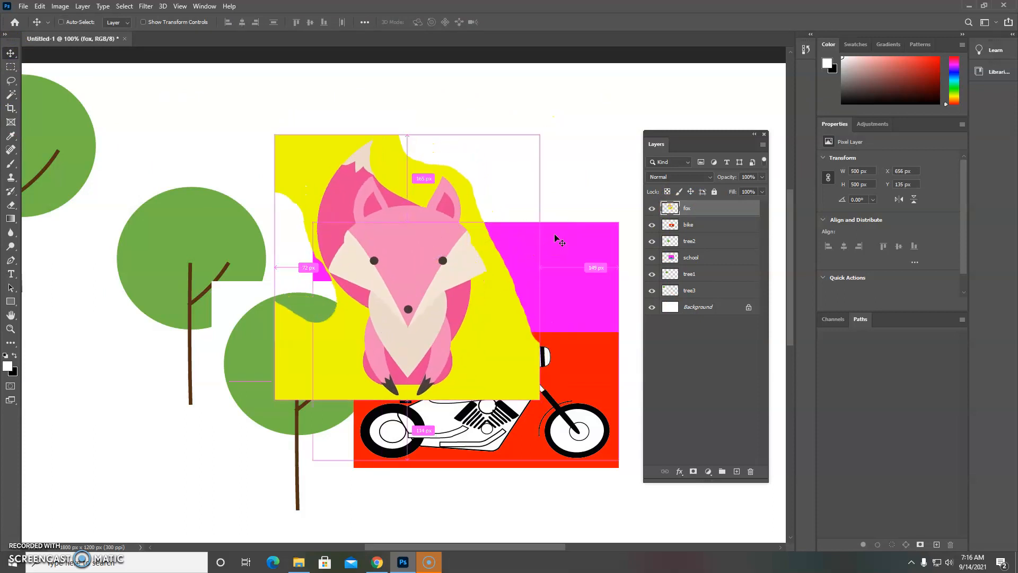
pyautogui.hotkey('ctrl', 't')
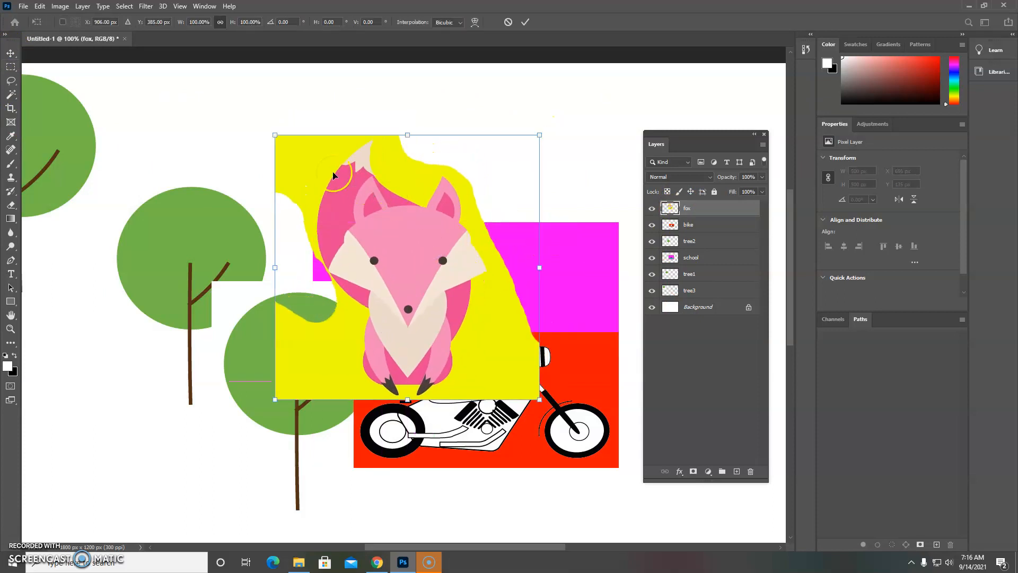
pyautogui.moveTo(271, 135); pyautogui.dragTo(389, 242)
pyautogui.moveTo(545, 415)
pyautogui.mouseDown()
pyautogui.moveTo(501, 440)
pyautogui.moveTo(312, 268)
pyautogui.moveTo(546, 424)
pyautogui.moveTo(556, 419)
pyautogui.mouseUp()
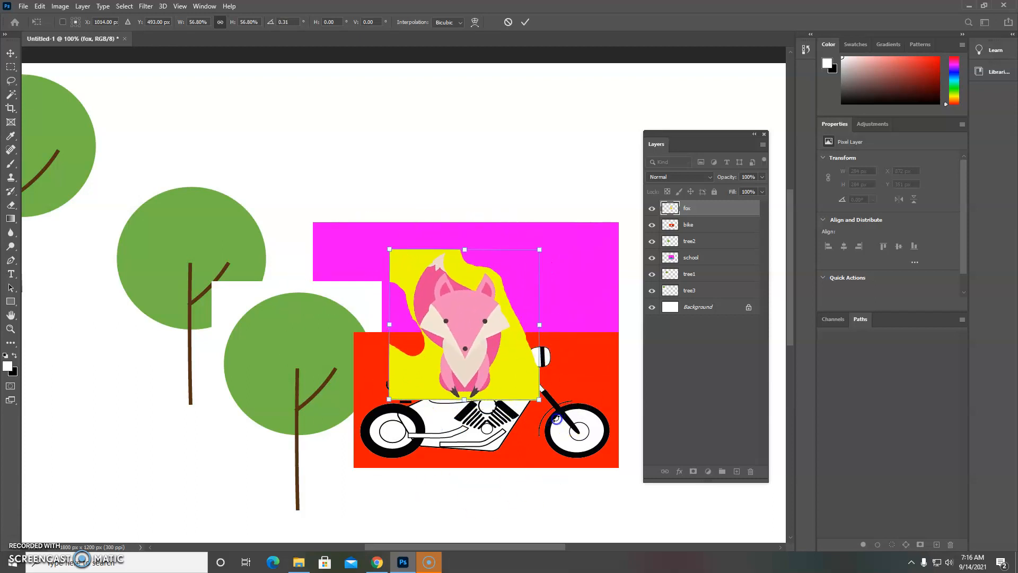
pyautogui.press('Return')
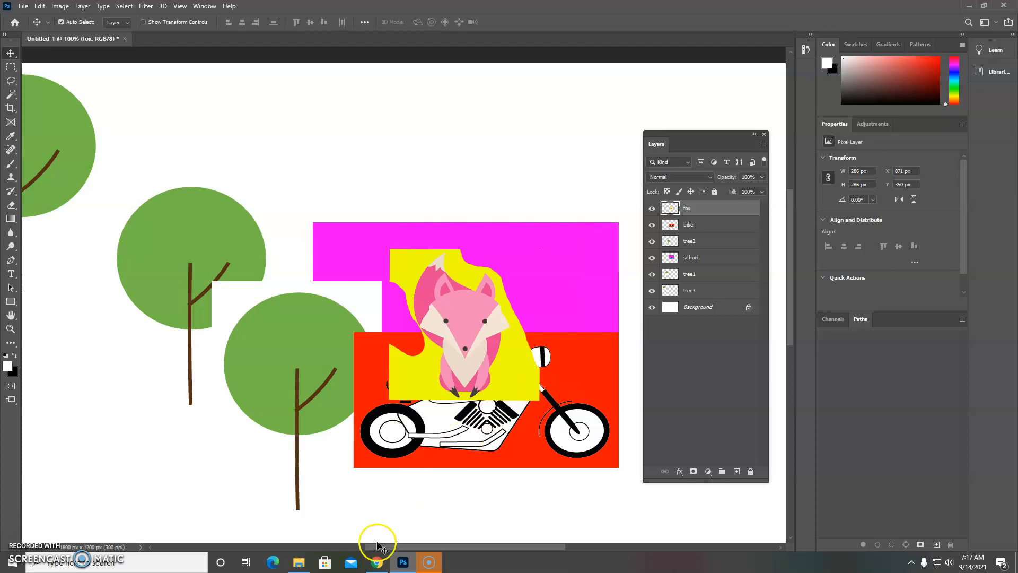
# Switch to the Chrome lesson page and examine the finished sample composition of the bike, fox, school and trees
pyautogui.click(377, 562)
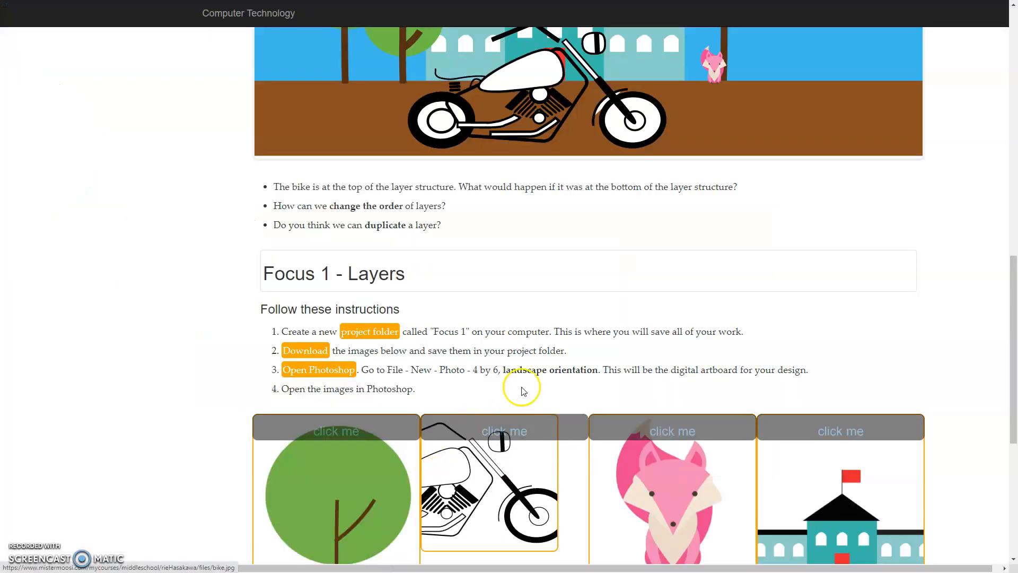
pyautogui.scroll(4, 525, 384)
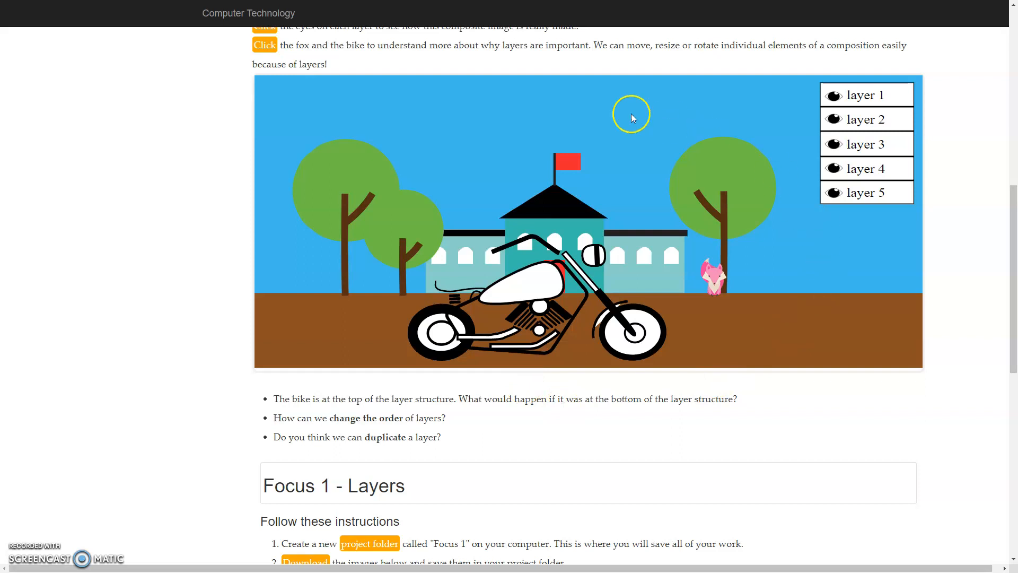